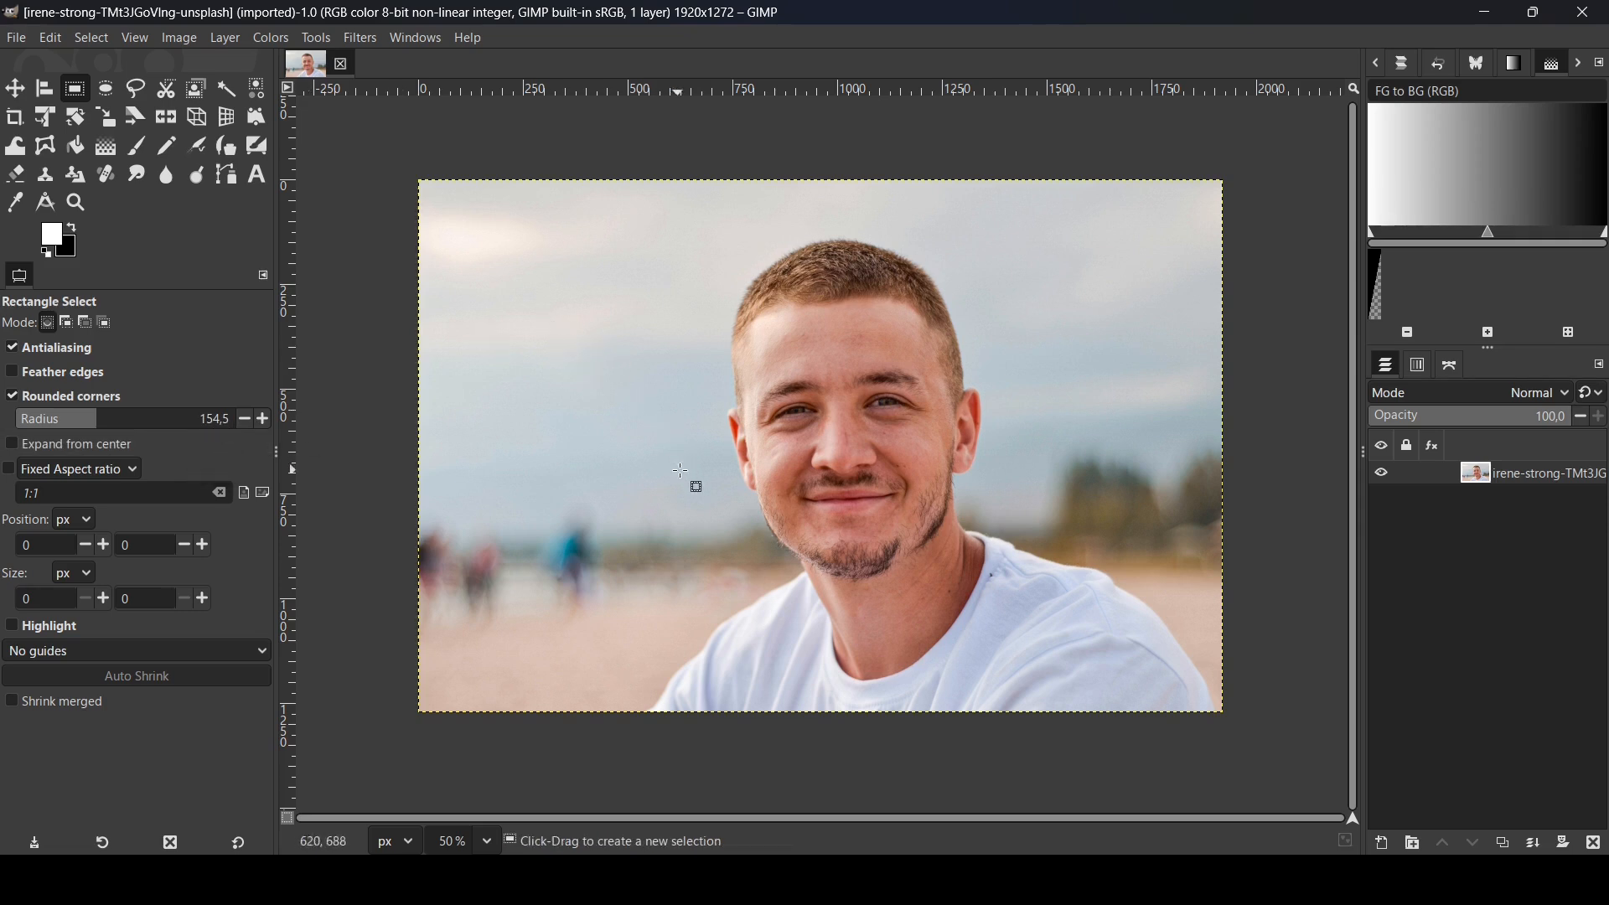
# Fill a rounded rectangular selection about 718 × 204 px across the mouth and chin with black on a new transparent layer.
pyautogui.moveTo(729, 488); pyautogui.dragTo(1030, 573)
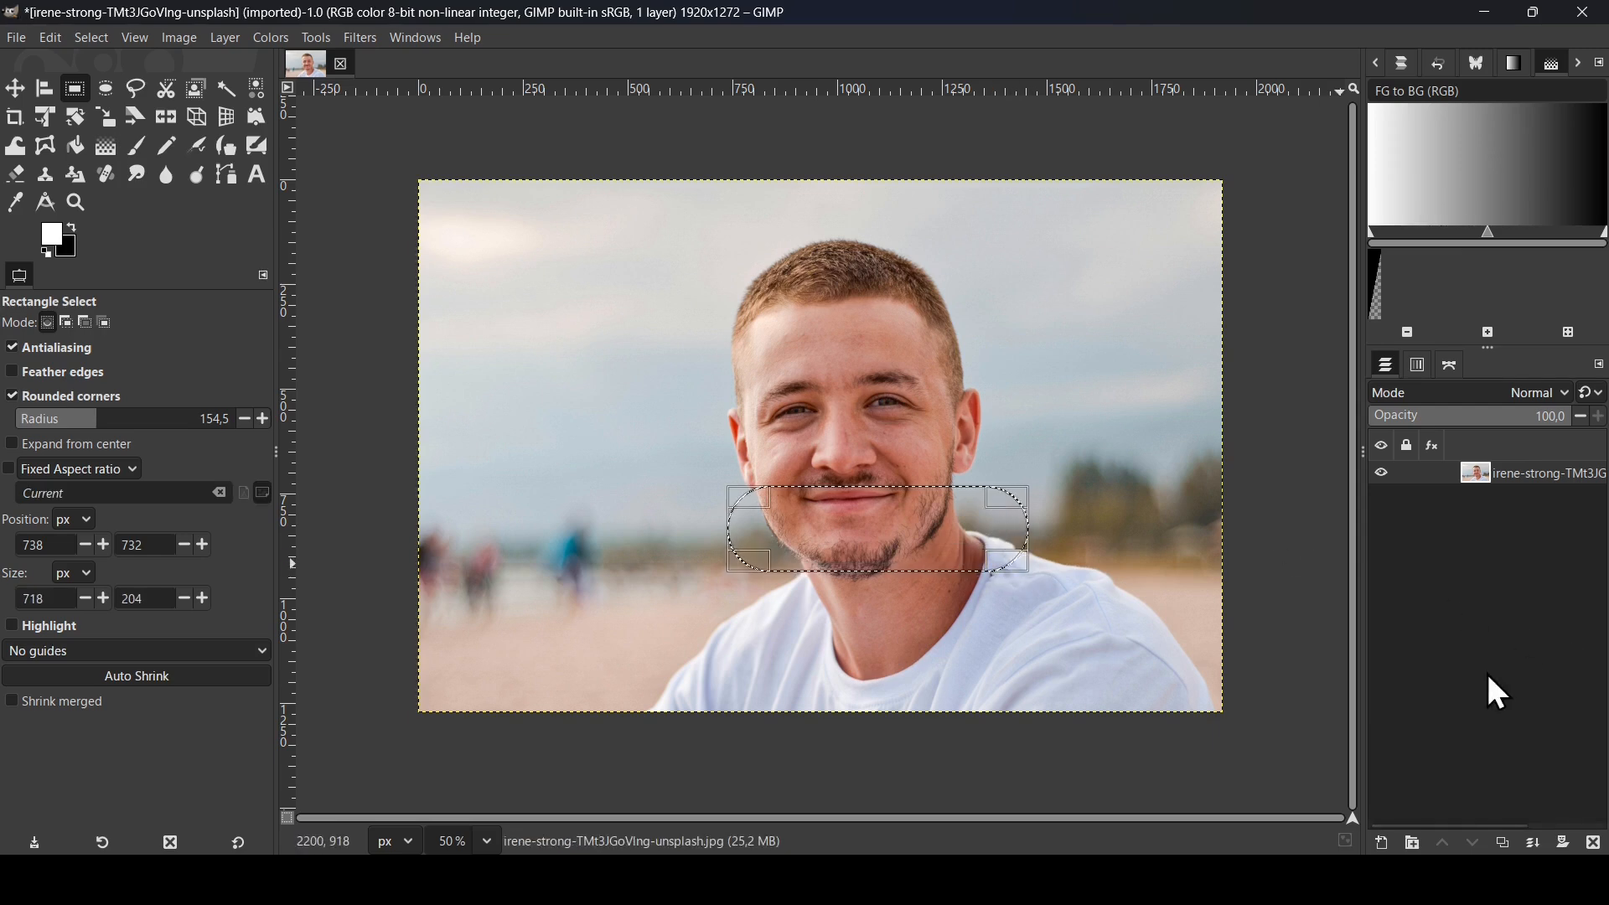
pyautogui.click(1383, 843)
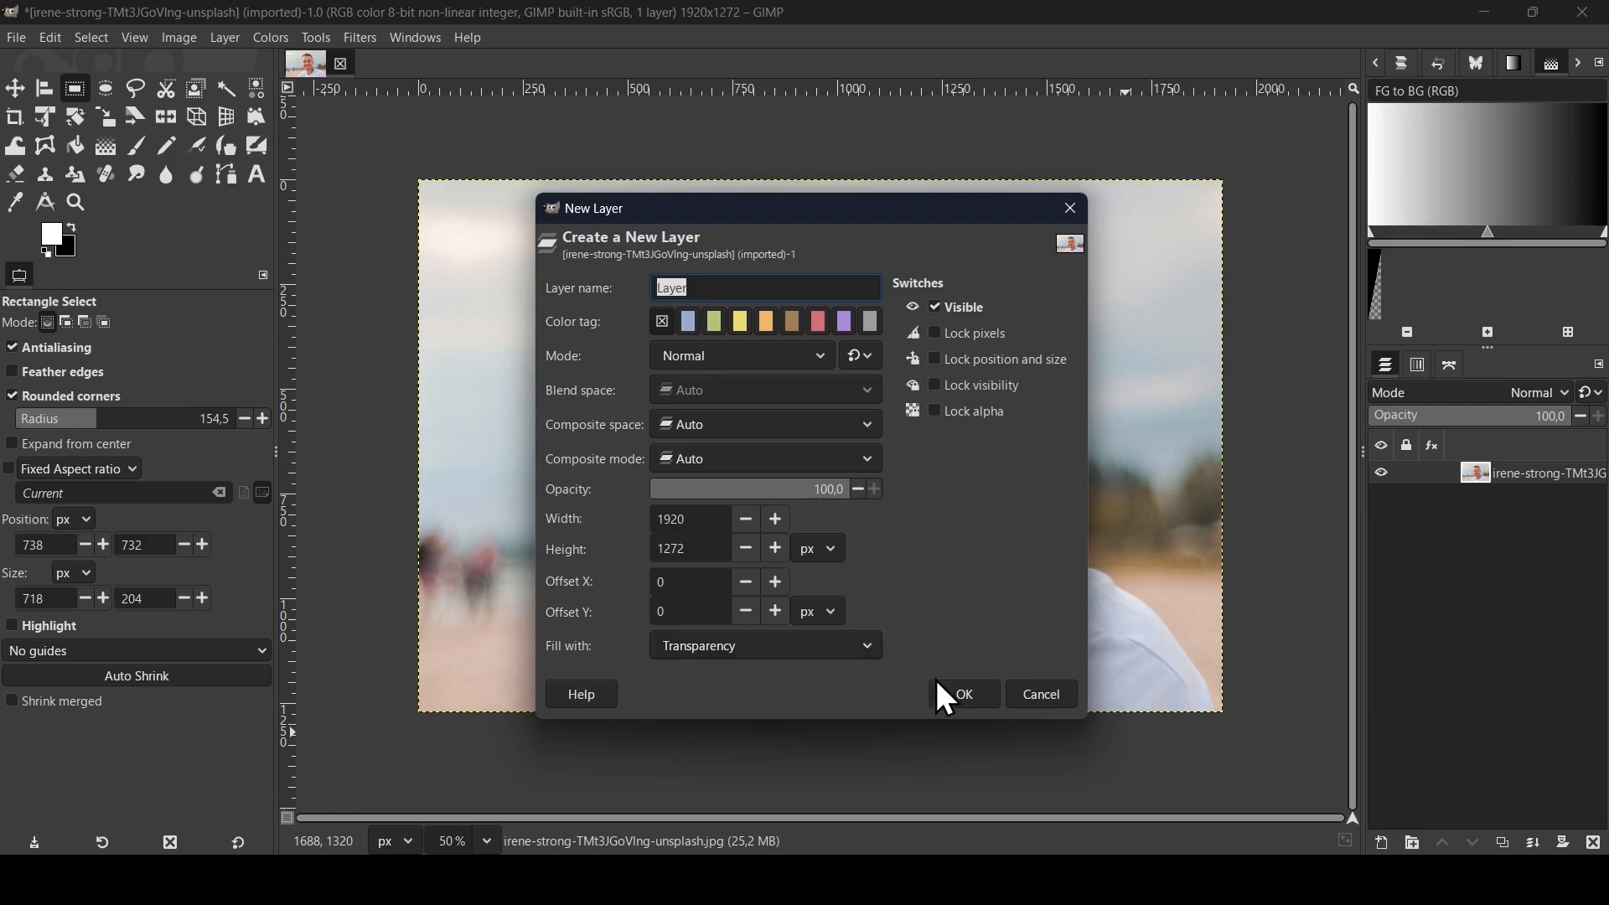
pyautogui.click(963, 695)
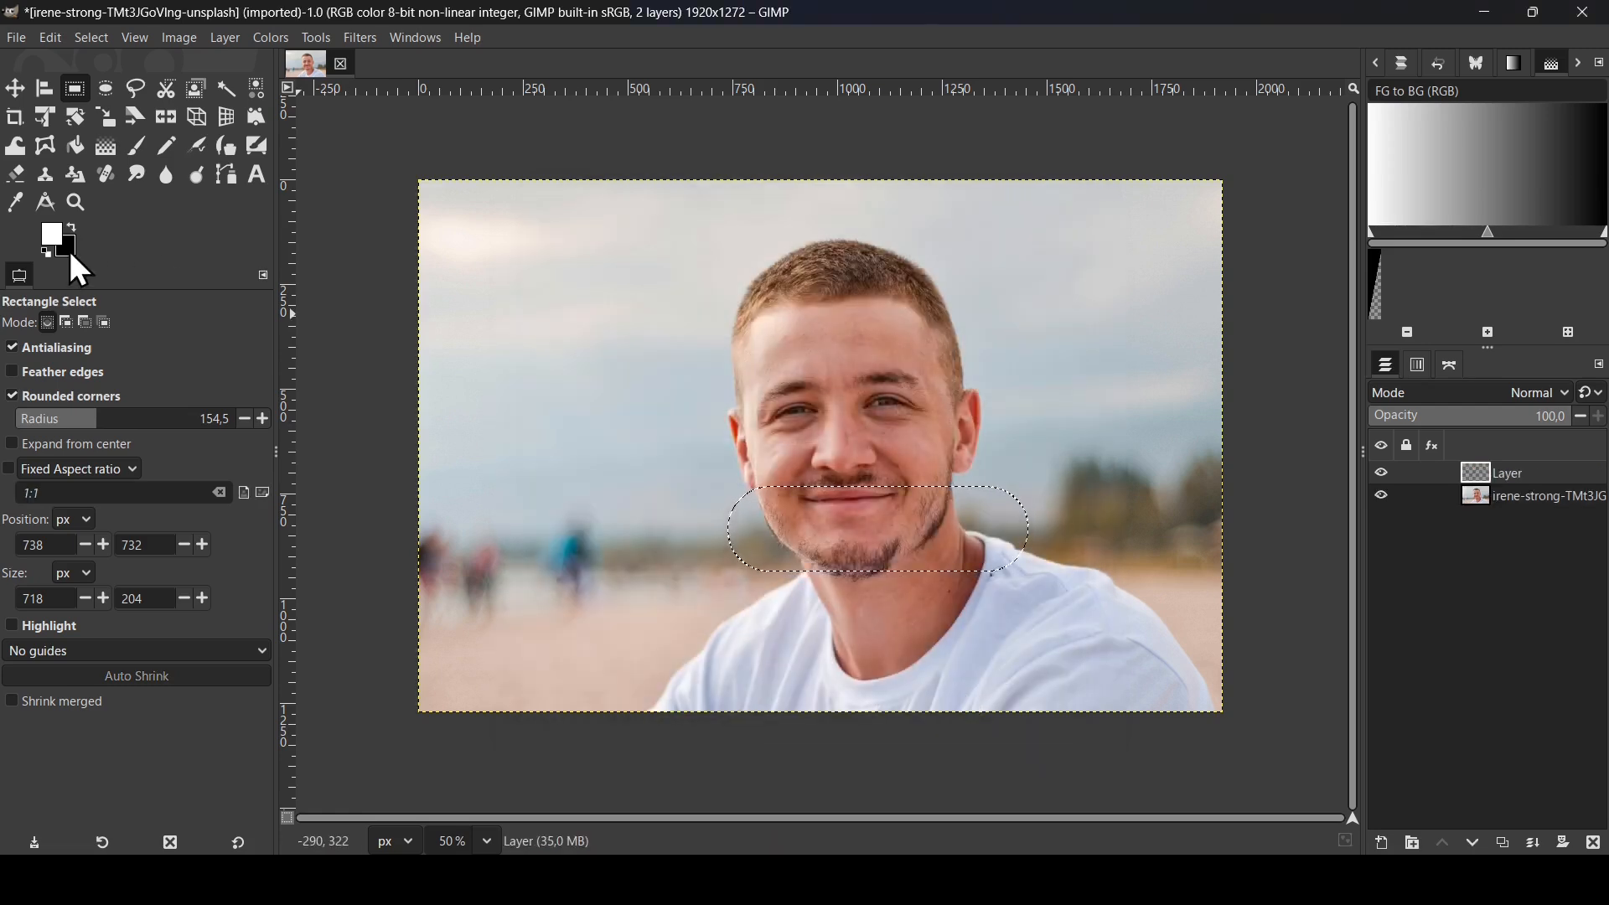
pyautogui.moveTo(70, 249); pyautogui.dragTo(849, 505)
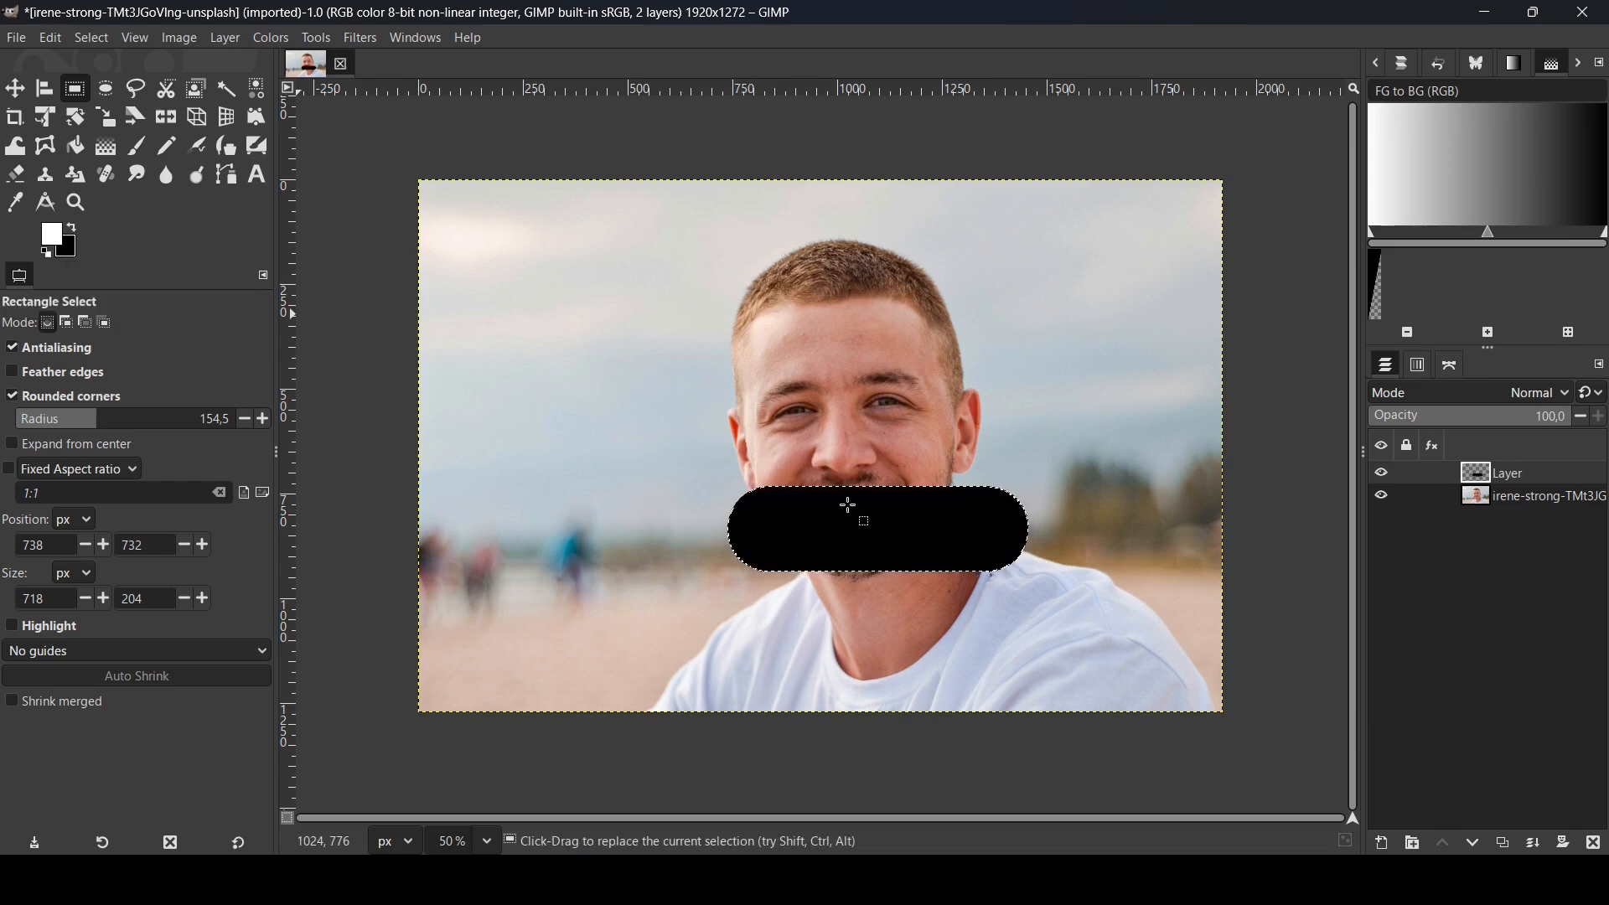
# Deselect the black bar and crop its layer to its content.
pyautogui.click(94, 39)
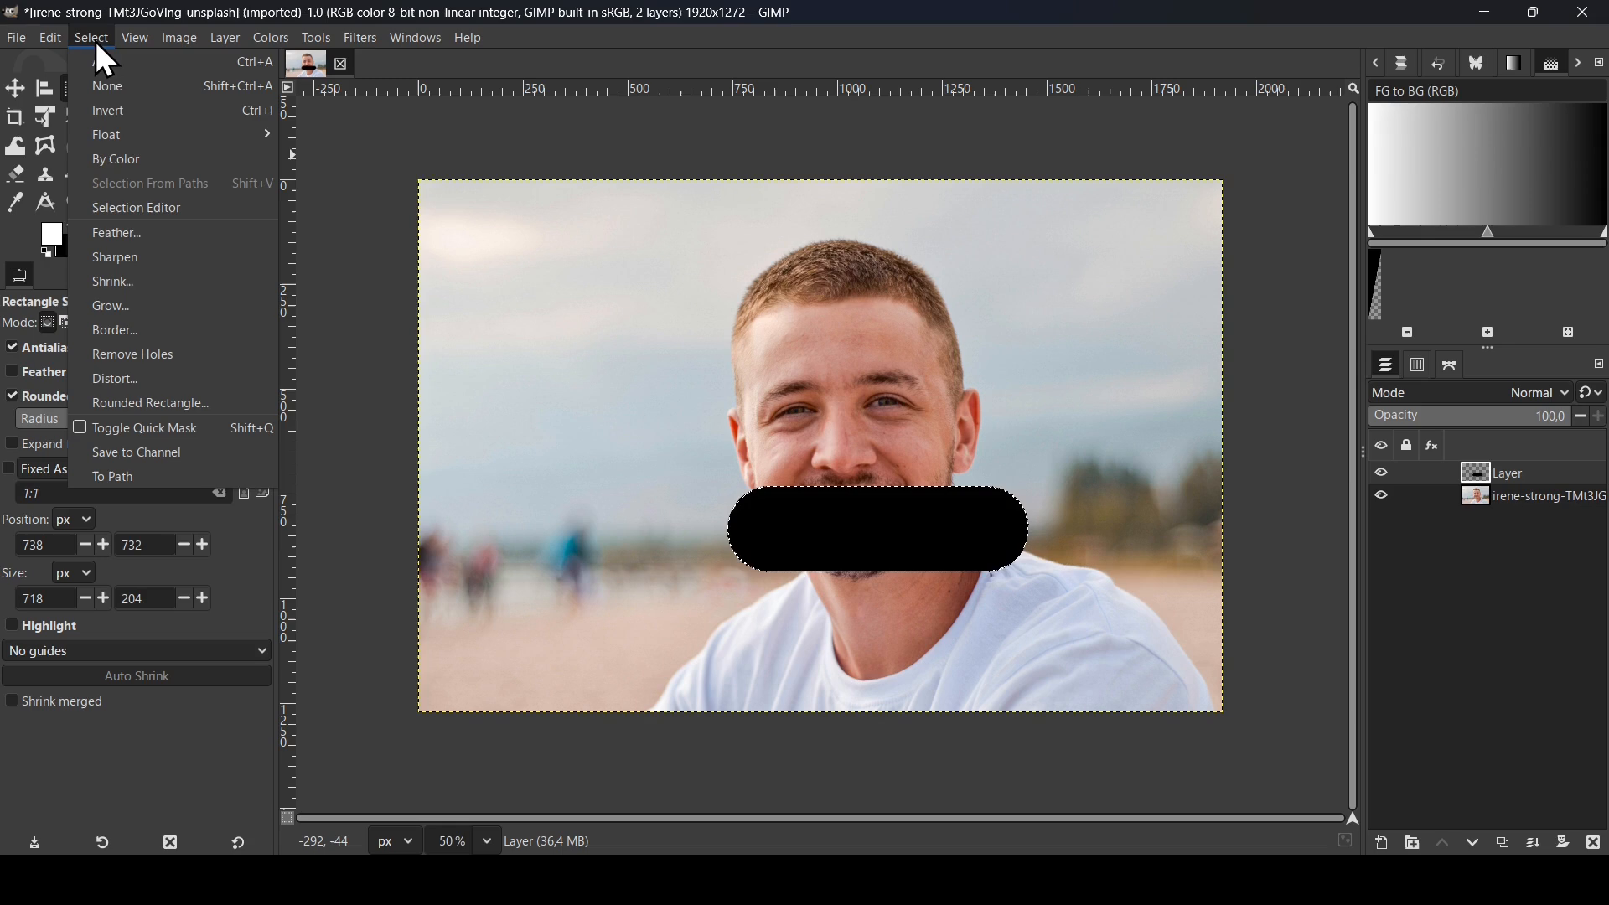
pyautogui.click(110, 94)
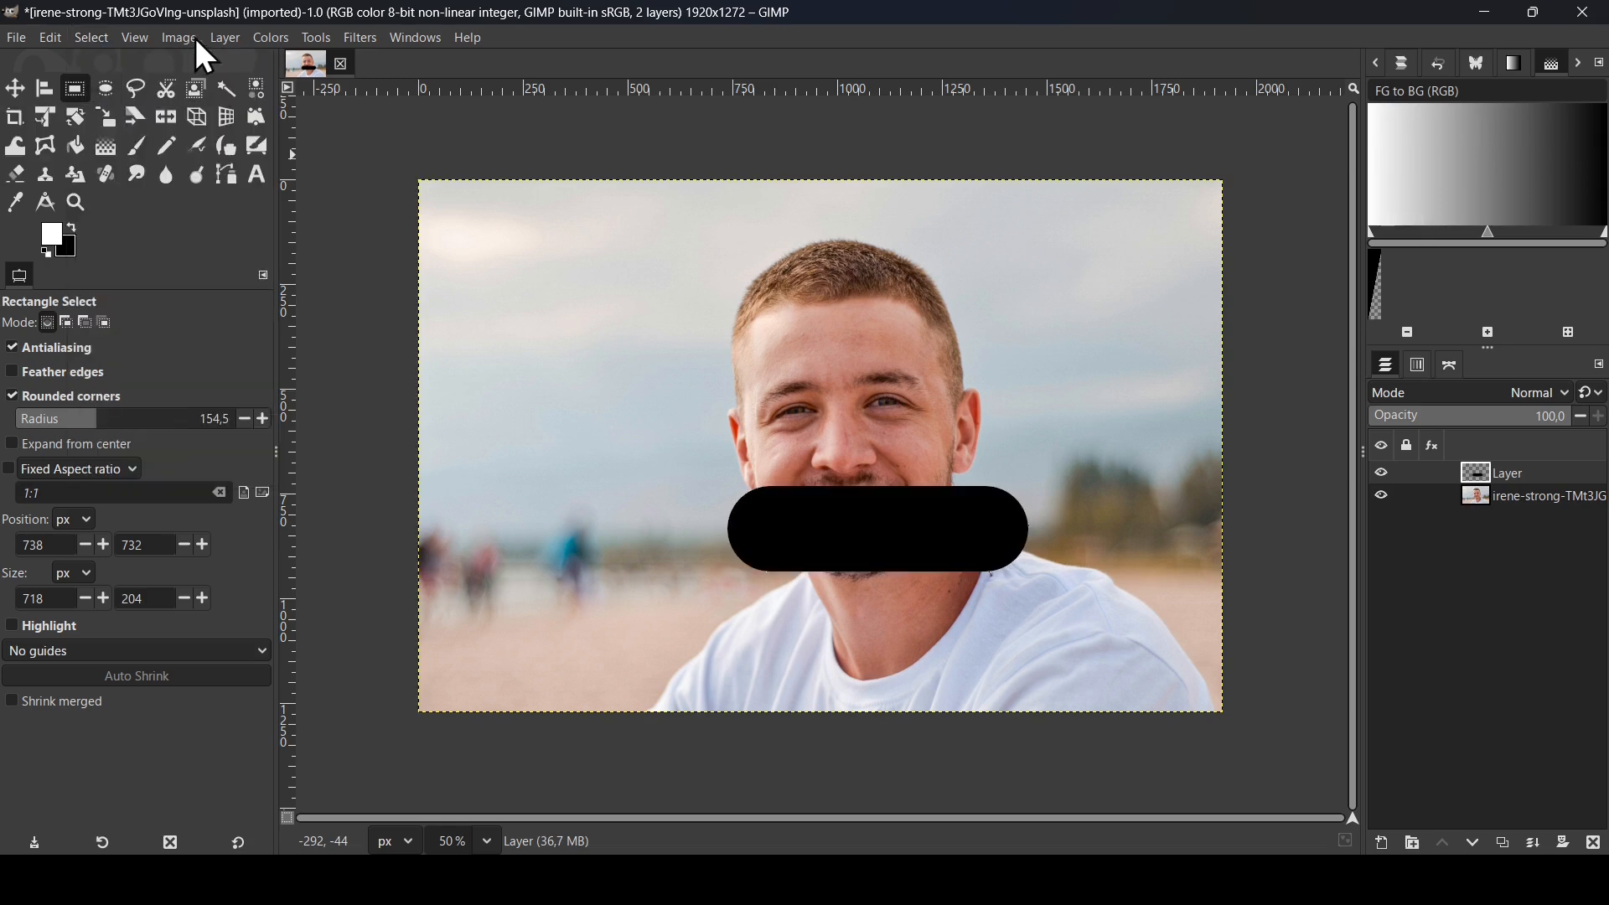
pyautogui.click(228, 38)
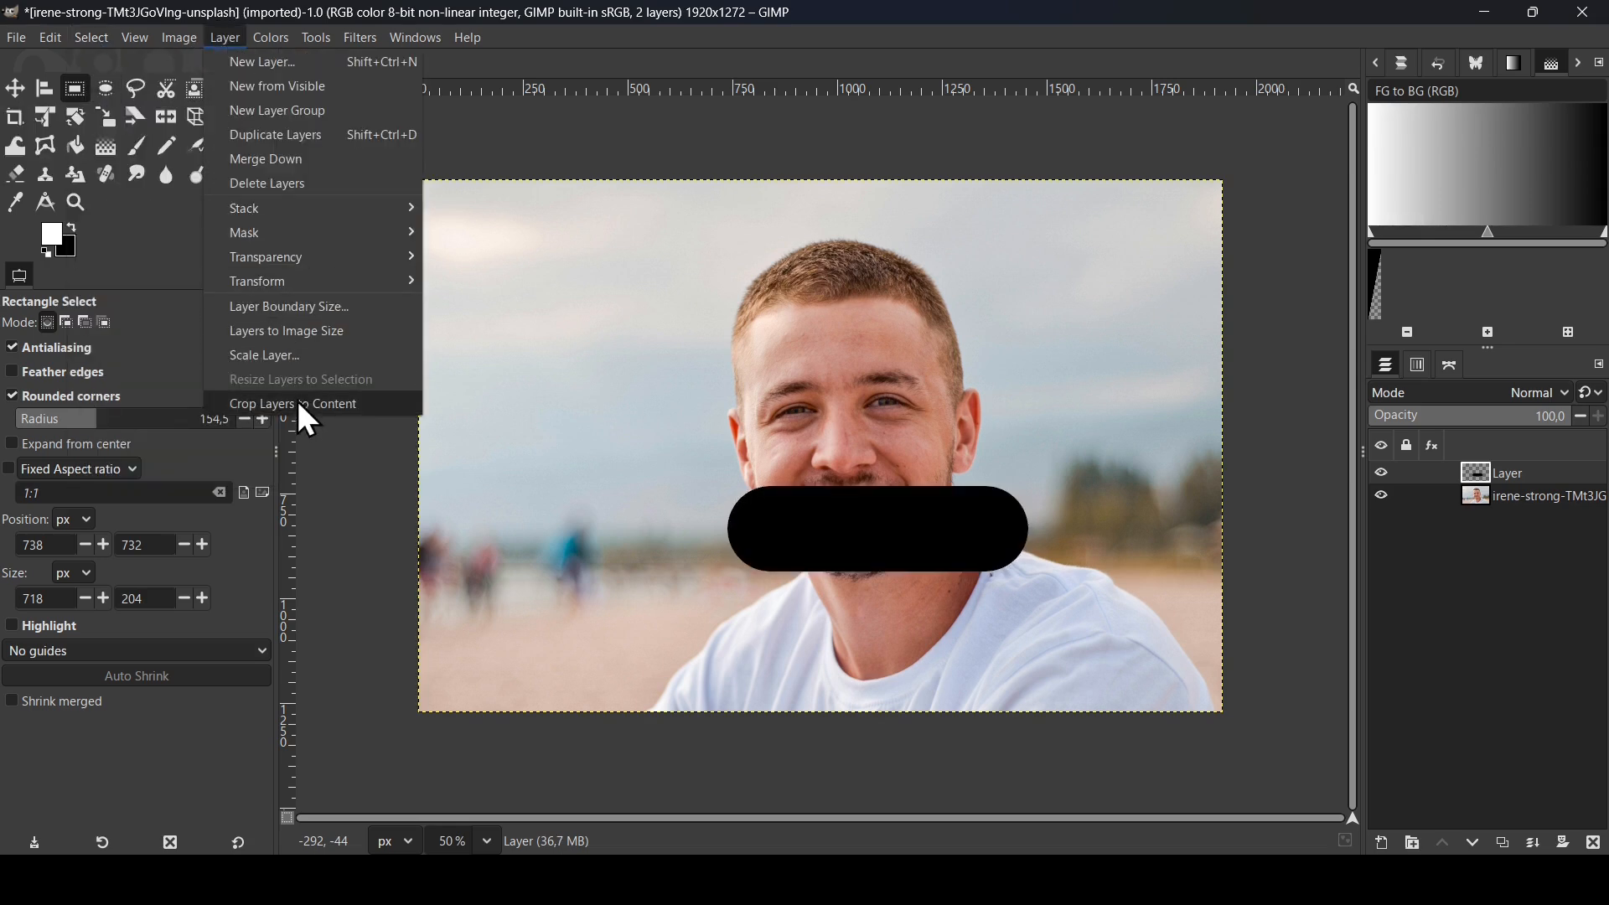
pyautogui.click(334, 402)
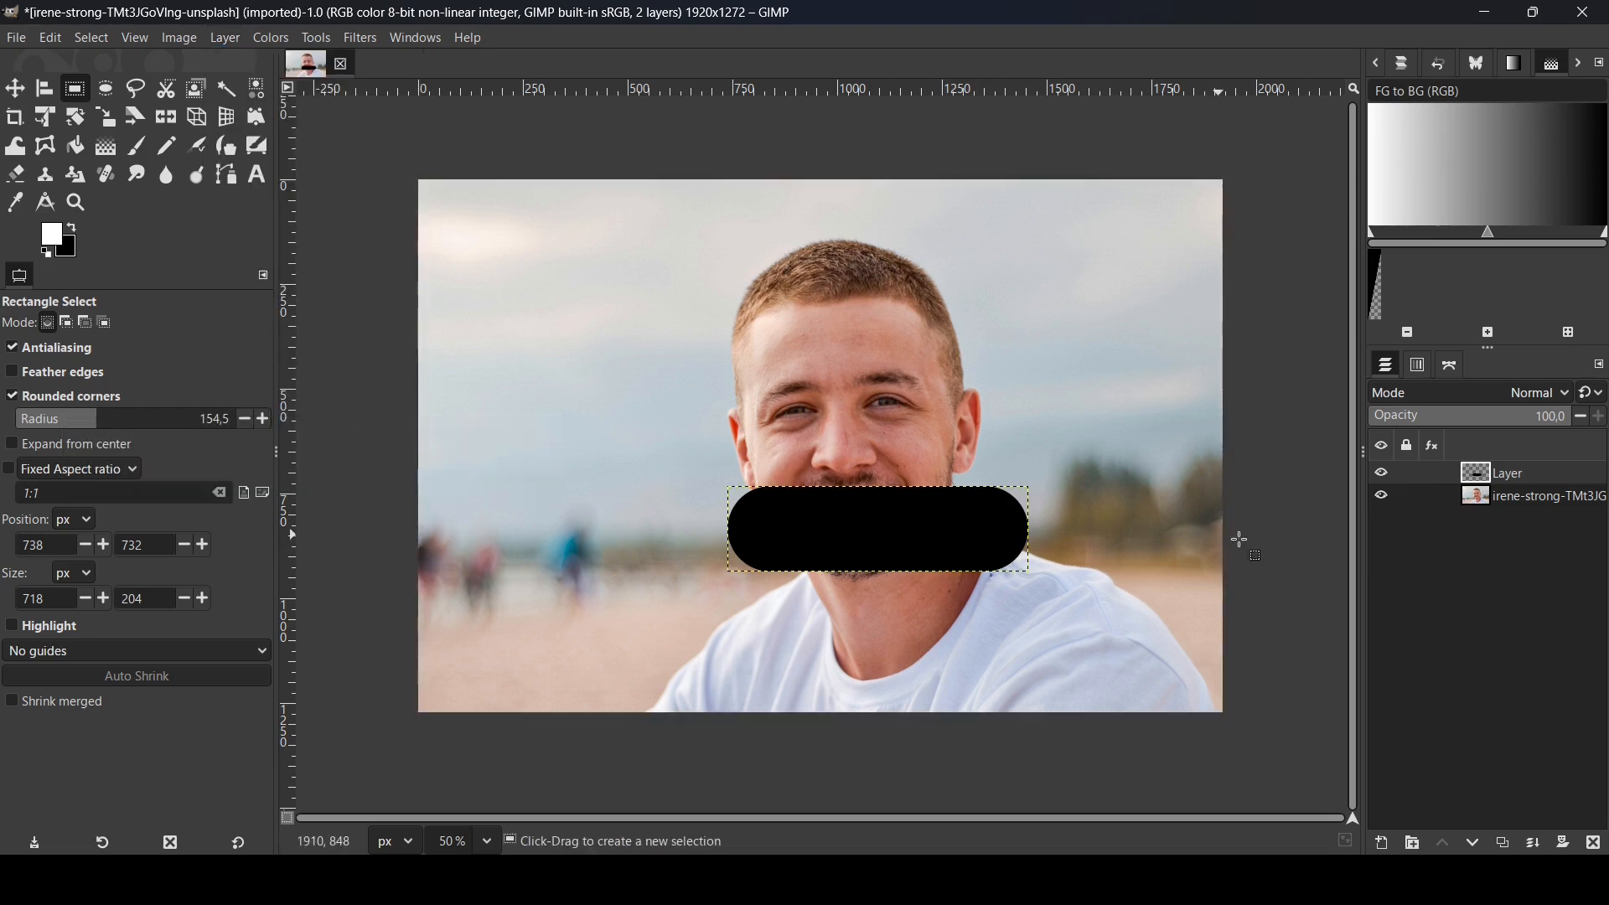
# Duplicate the black bar layer and move the copy straight up, leaving a narrow gap above the original bar.
pyautogui.click(1503, 842)
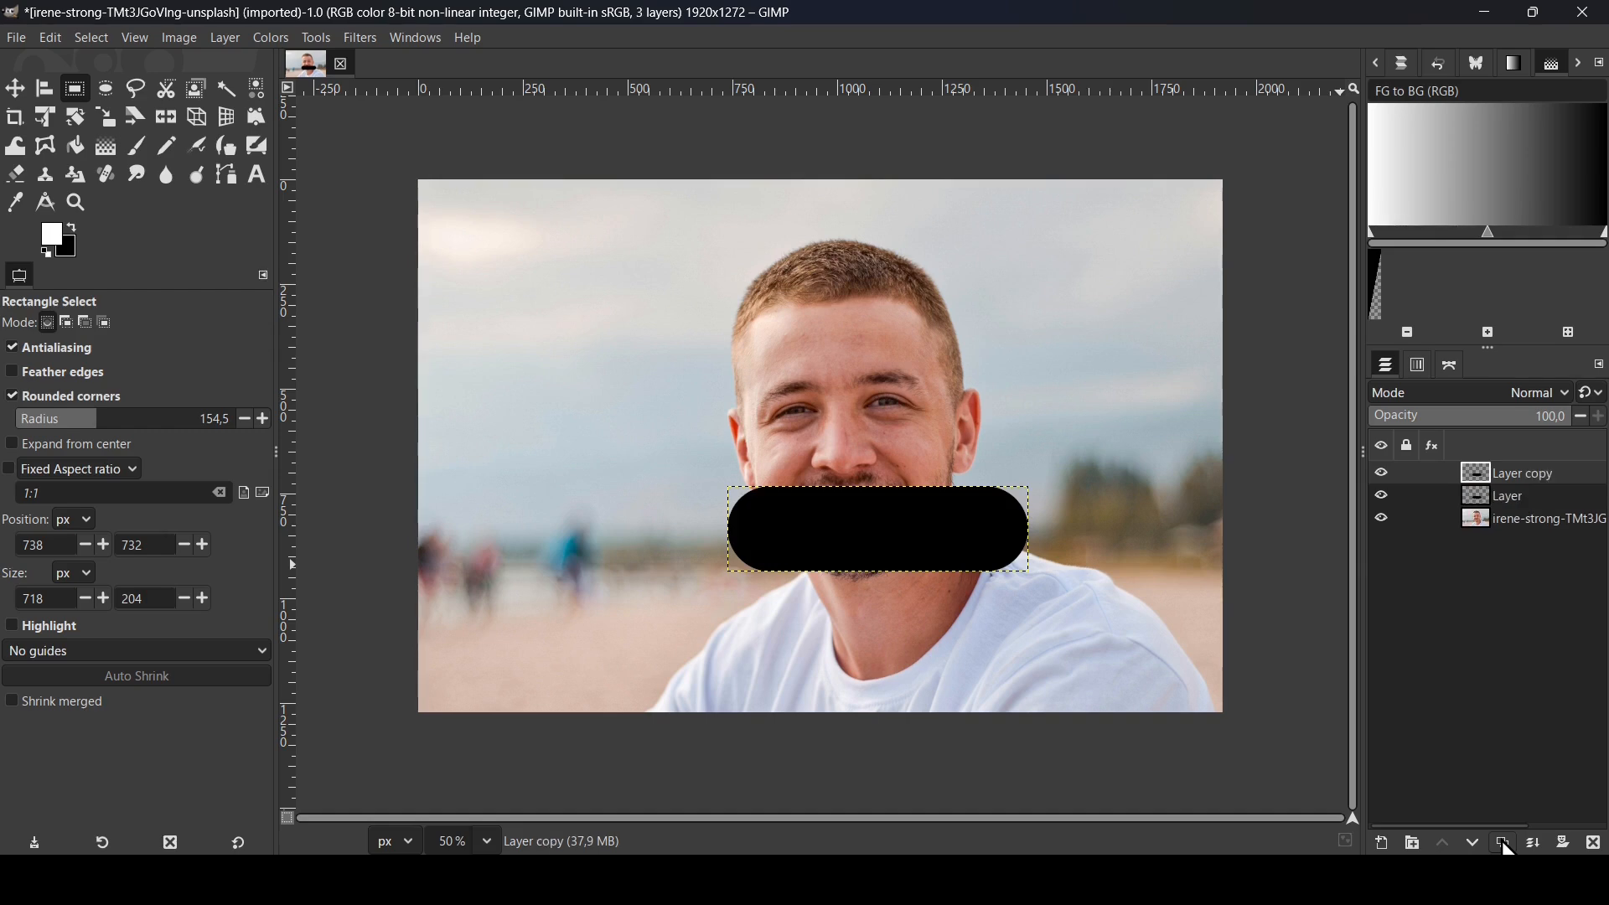
pyautogui.click(26, 98)
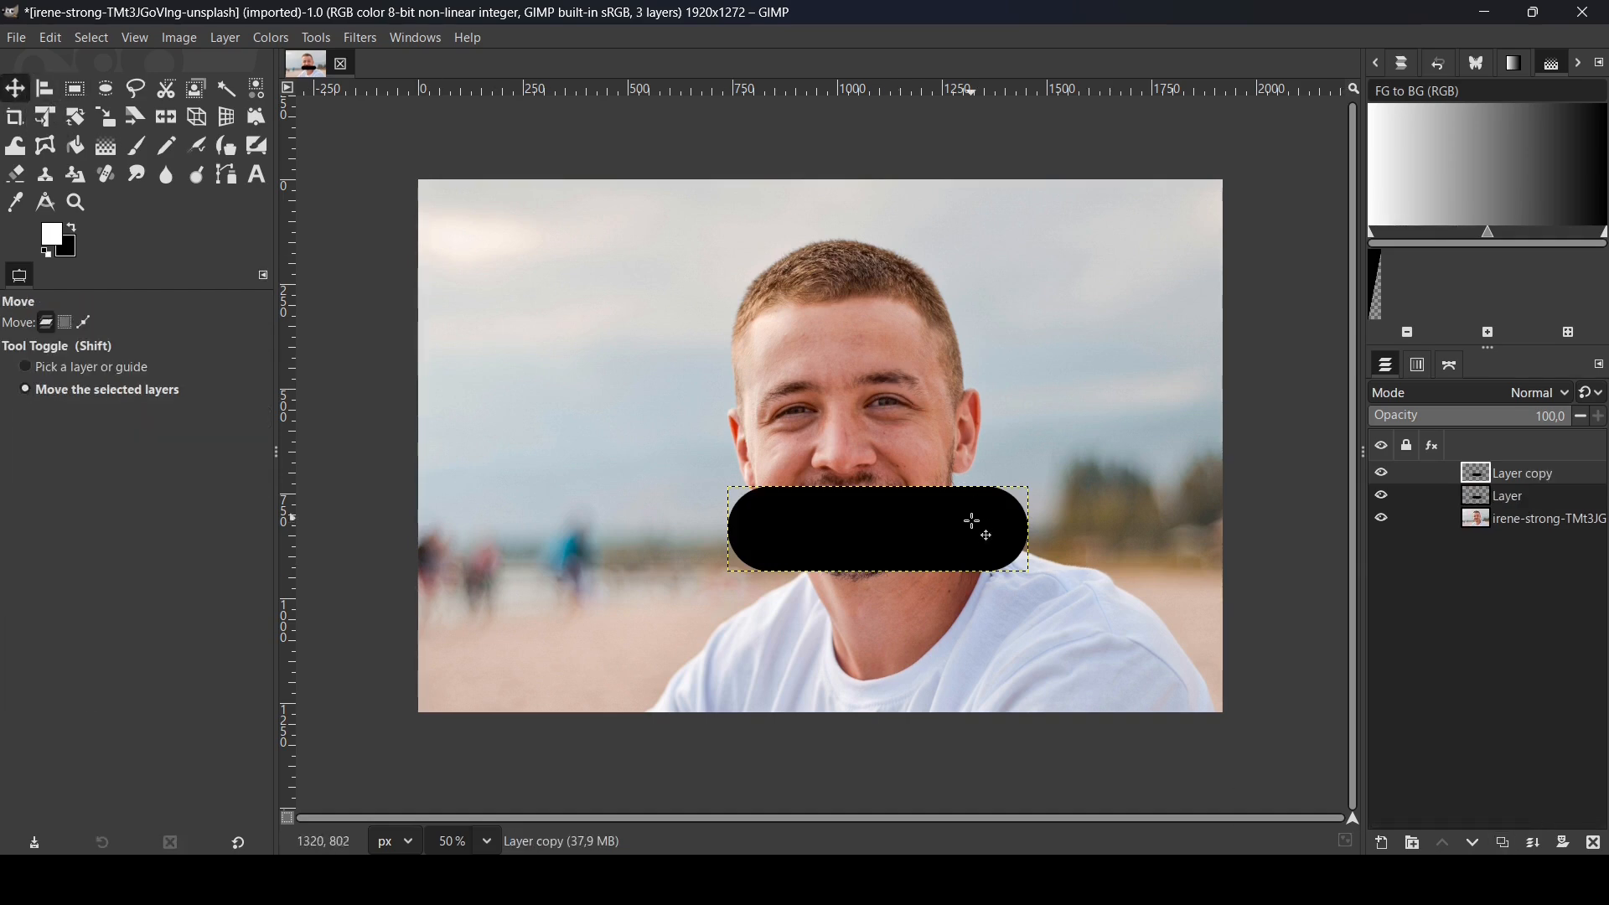
pyautogui.moveTo(972, 522); pyautogui.dragTo(978, 441)
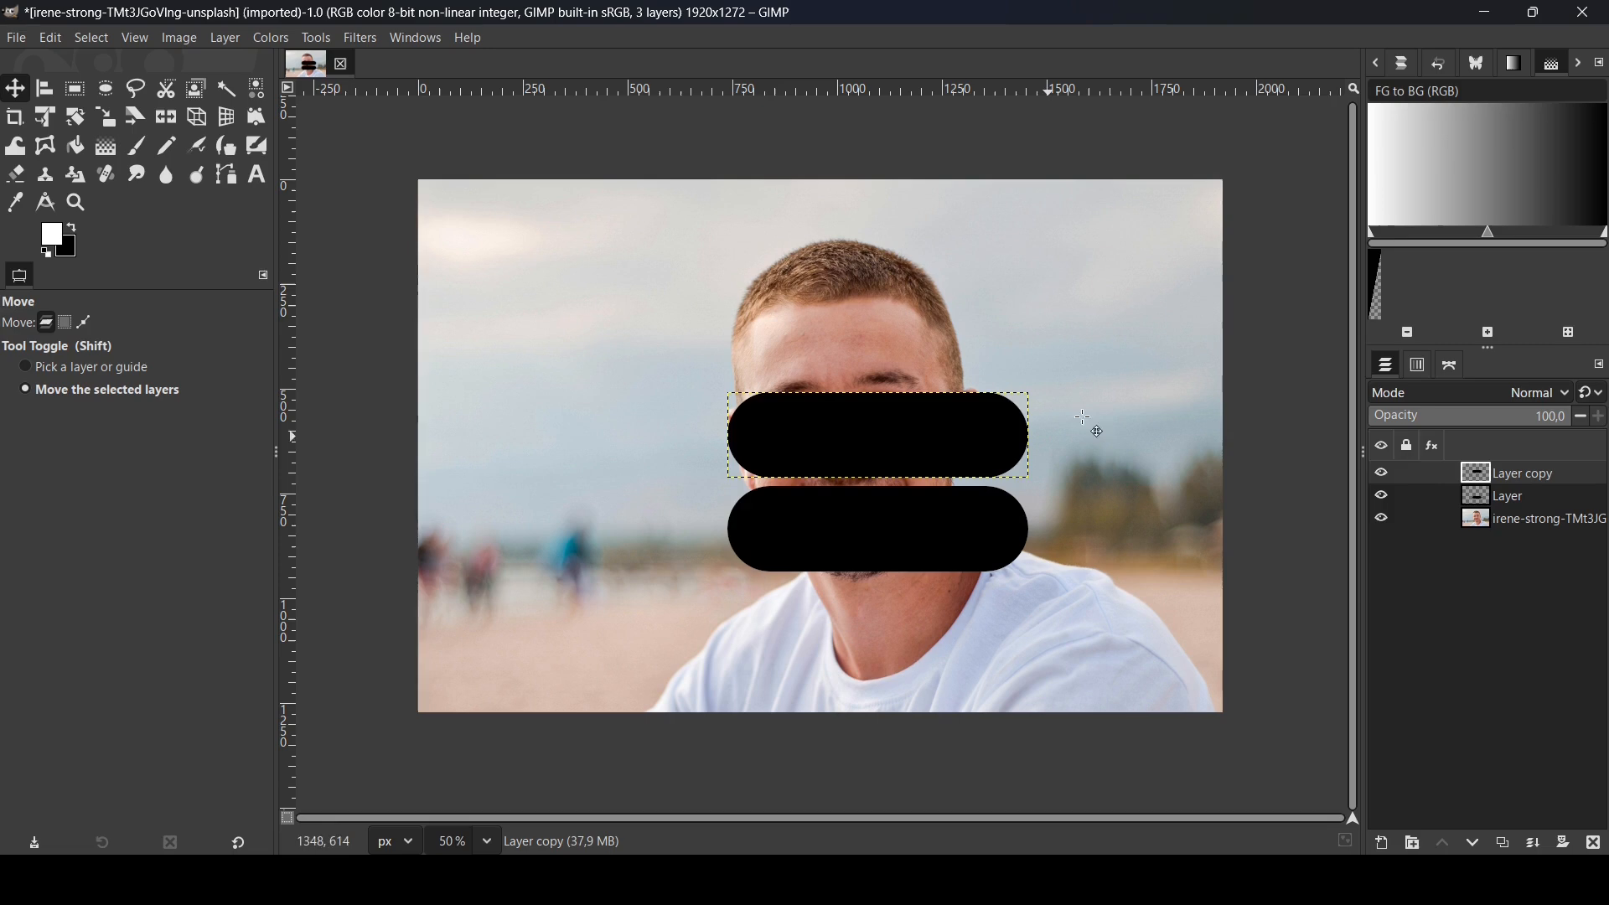
# Duplicate the upper bar and move the new copy above it to form a stack of three bars with narrow gaps.
pyautogui.click(1382, 473)
pyautogui.click(1382, 473)
pyautogui.click(1505, 843)
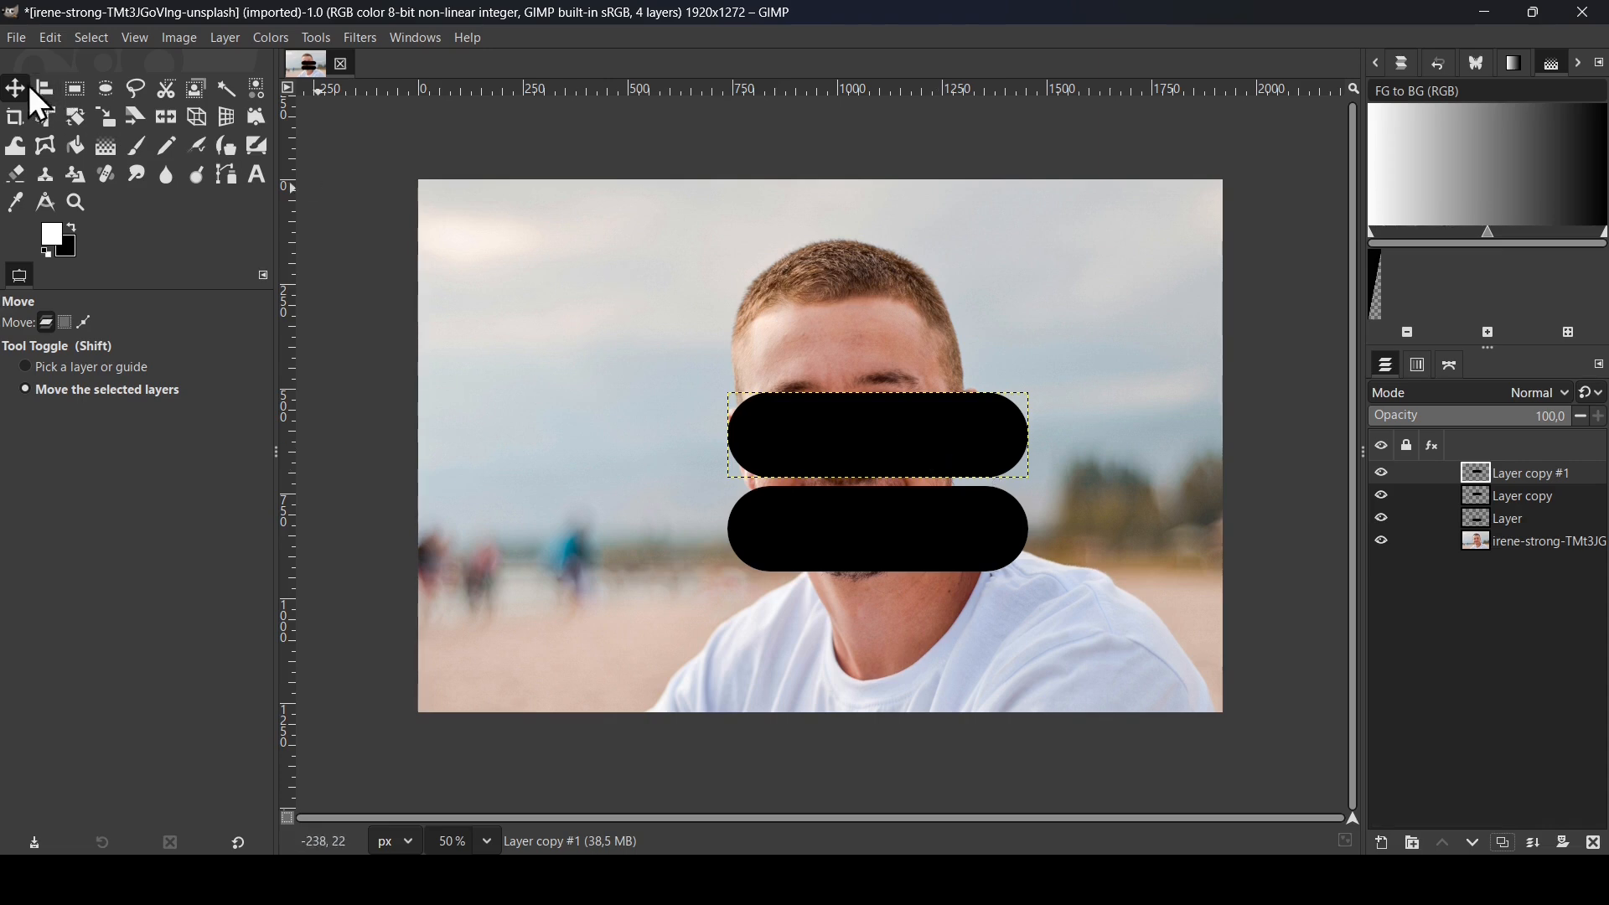
pyautogui.moveTo(964, 453); pyautogui.dragTo(963, 362)
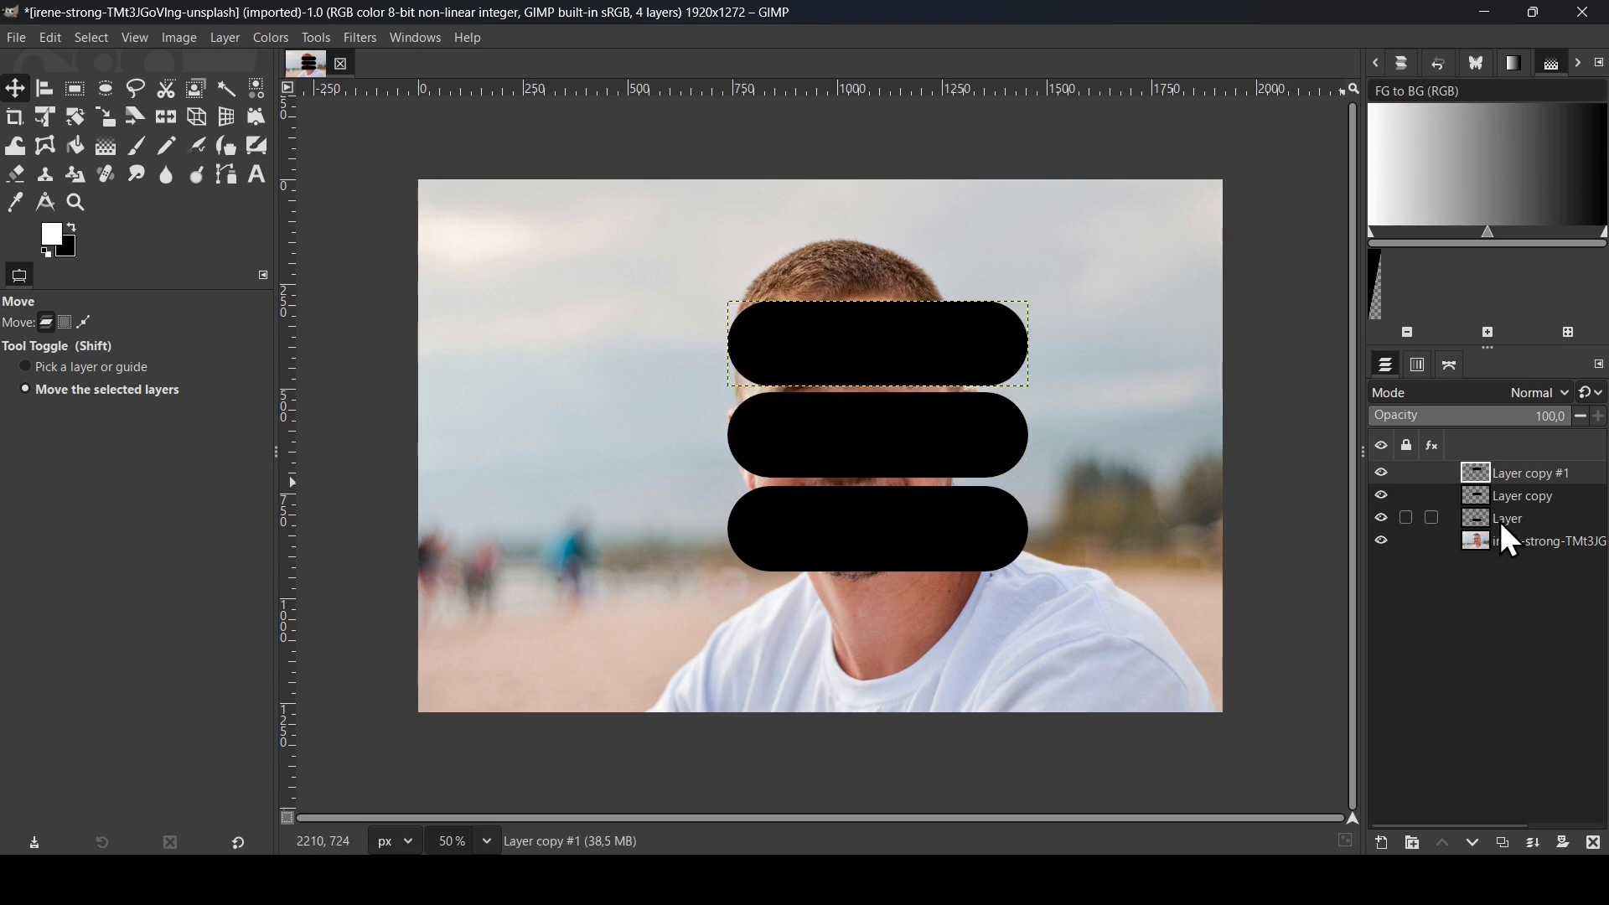
# Nudge the lowest bar slightly upward to even out the gaps between the three bars.
pyautogui.click(1502, 519)
pyautogui.click(1384, 518)
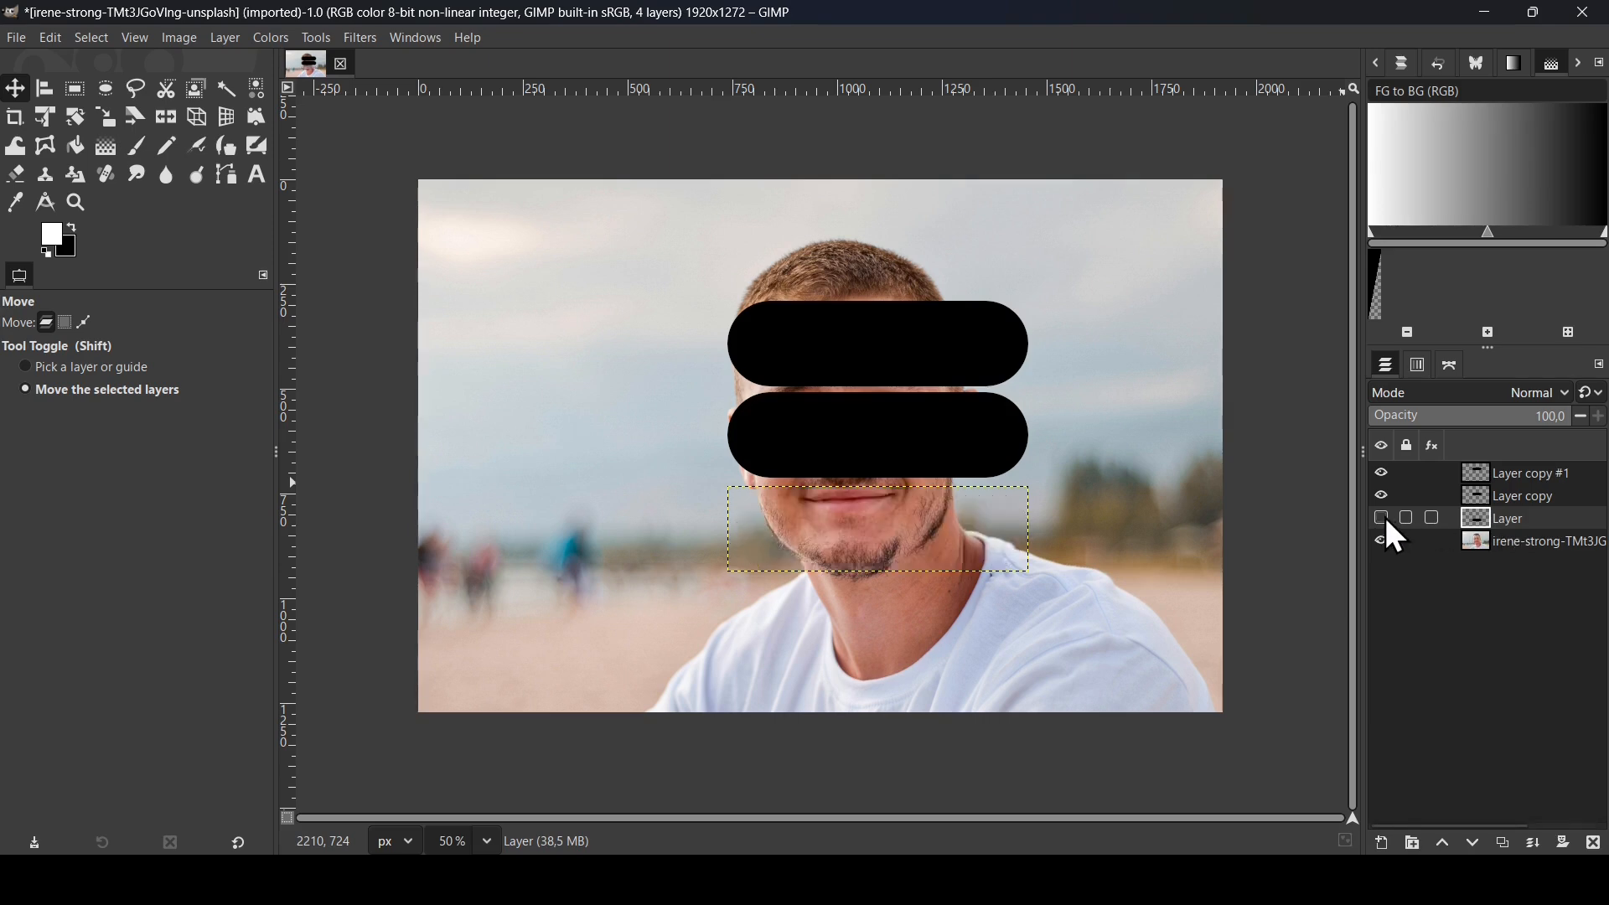
pyautogui.click(1384, 518)
pyautogui.moveTo(957, 545); pyautogui.dragTo(959, 539)
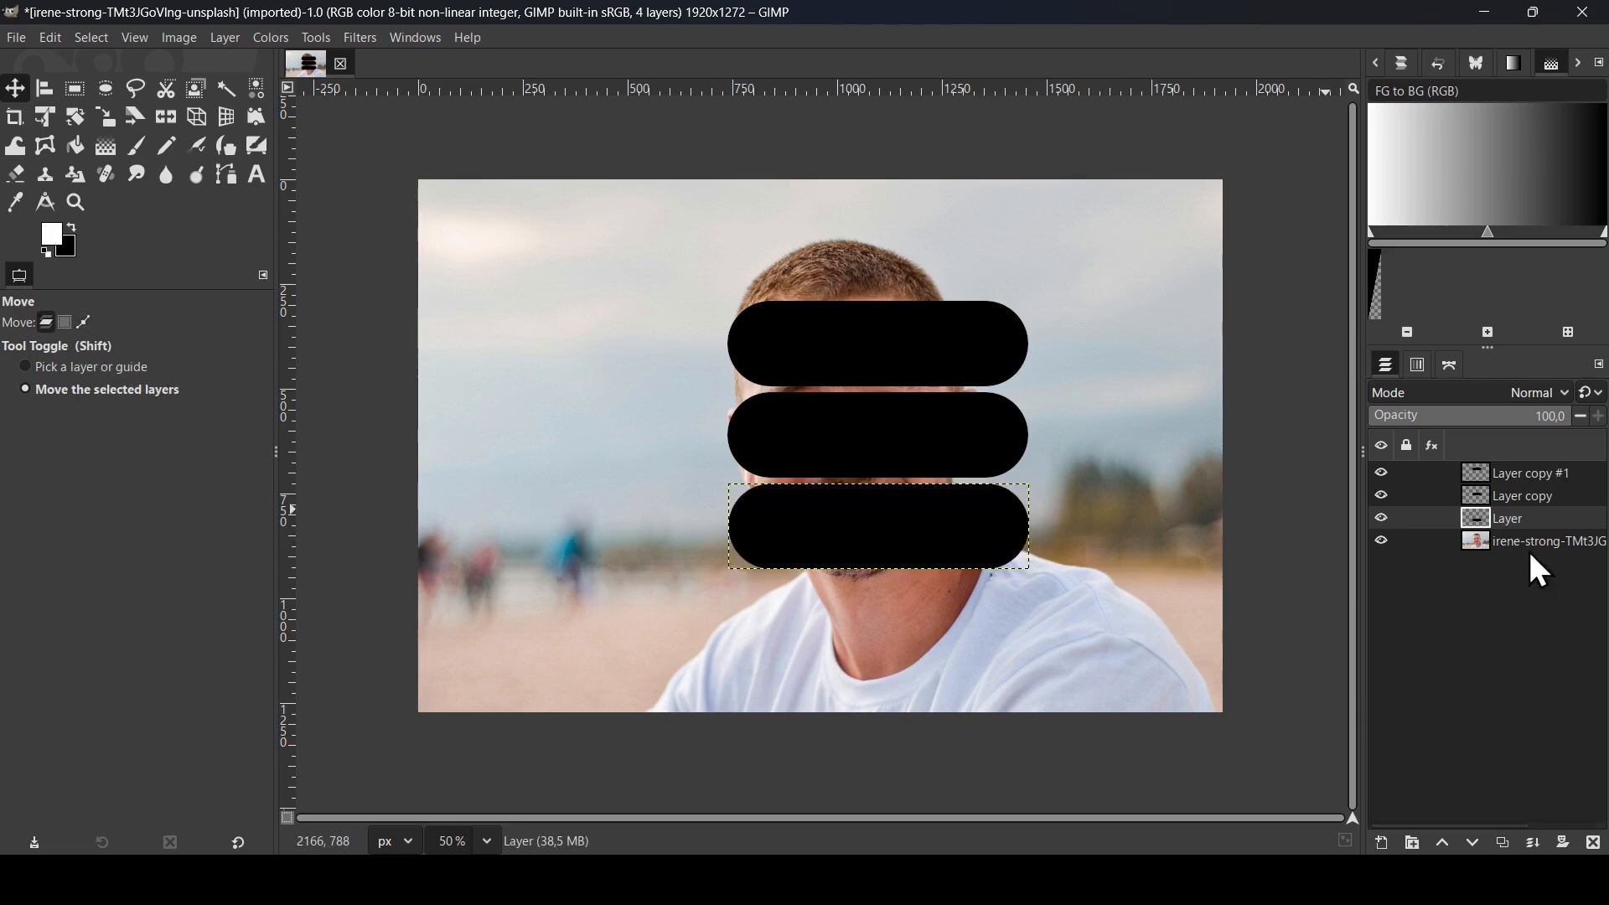
# Merge the three bar layers into a single layer above the photo.
pyautogui.click(1487, 471)
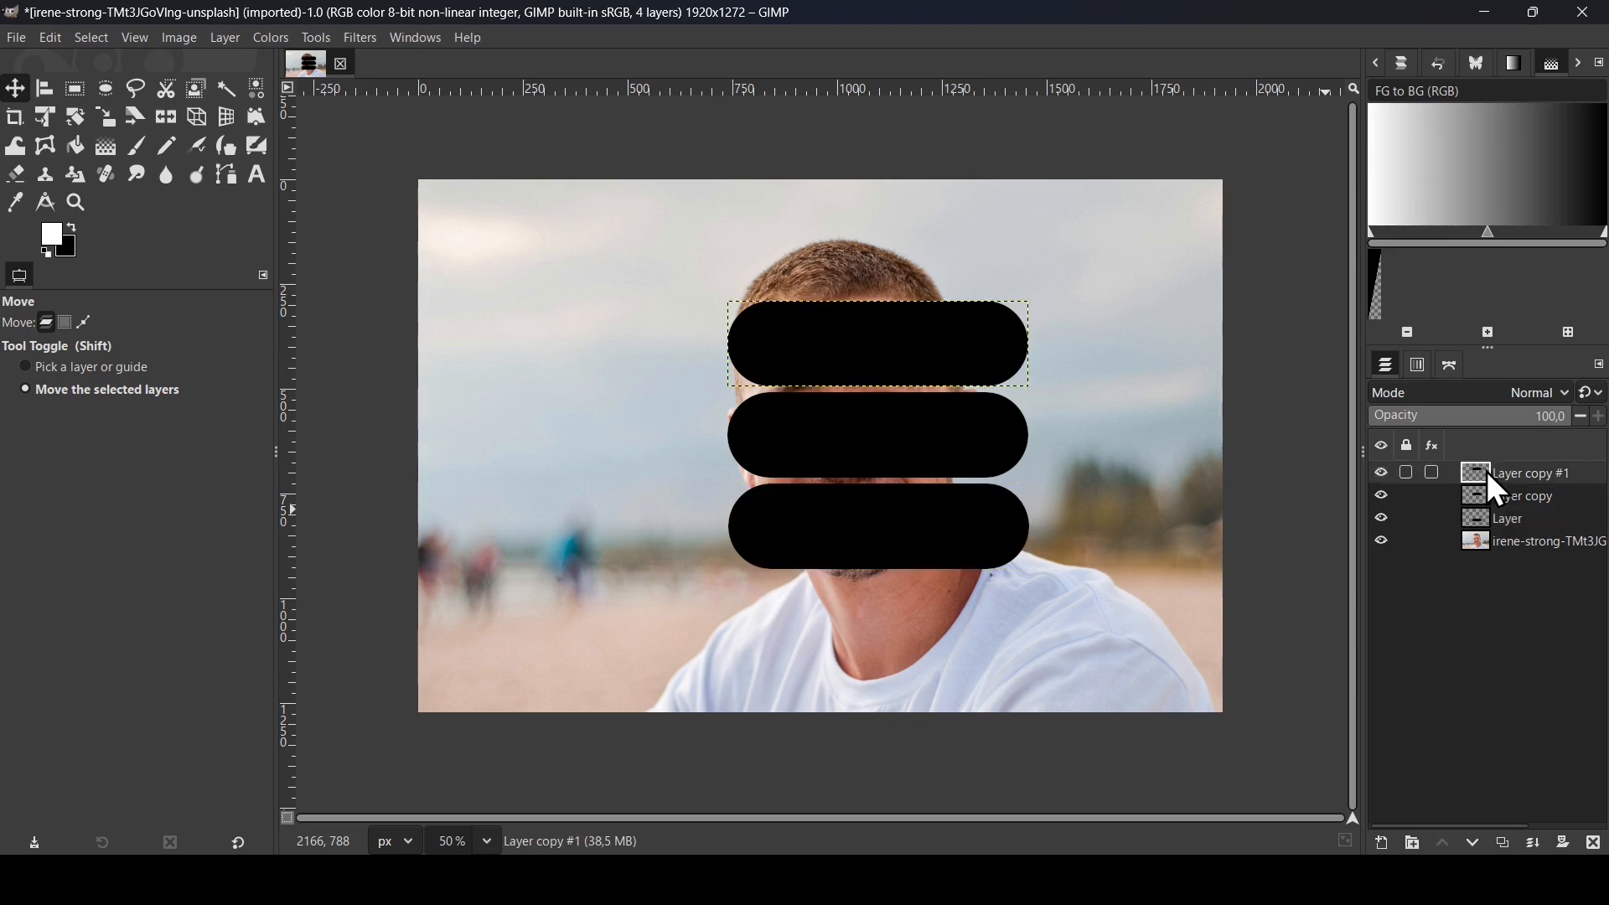
pyautogui.click(1381, 480)
pyautogui.click(1381, 479)
pyautogui.click(1535, 844)
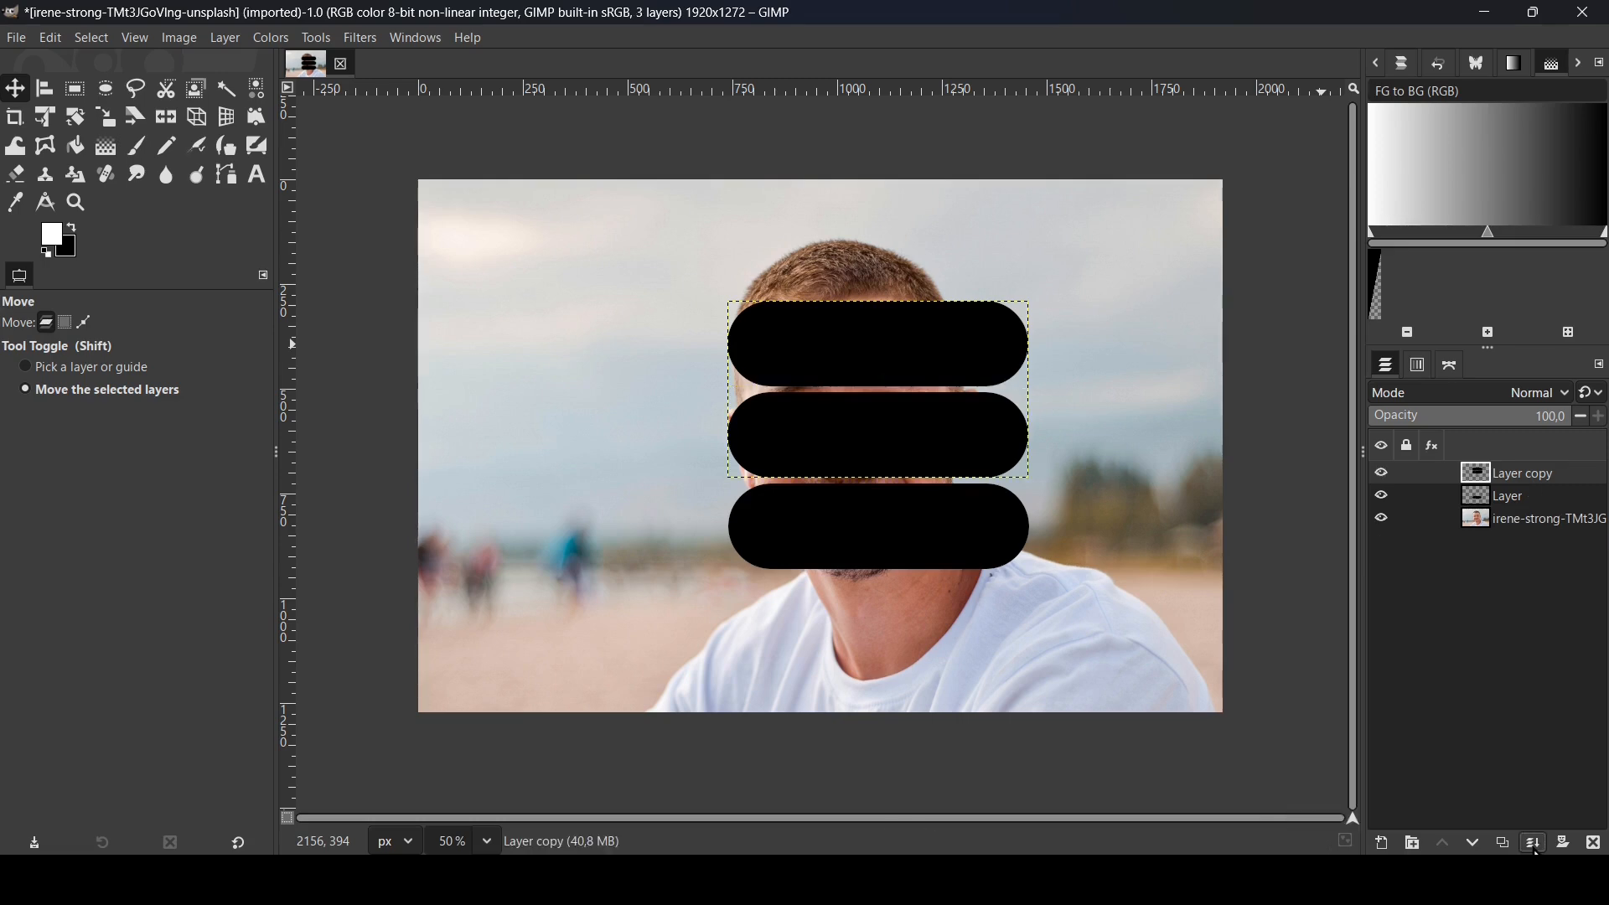
pyautogui.click(1534, 844)
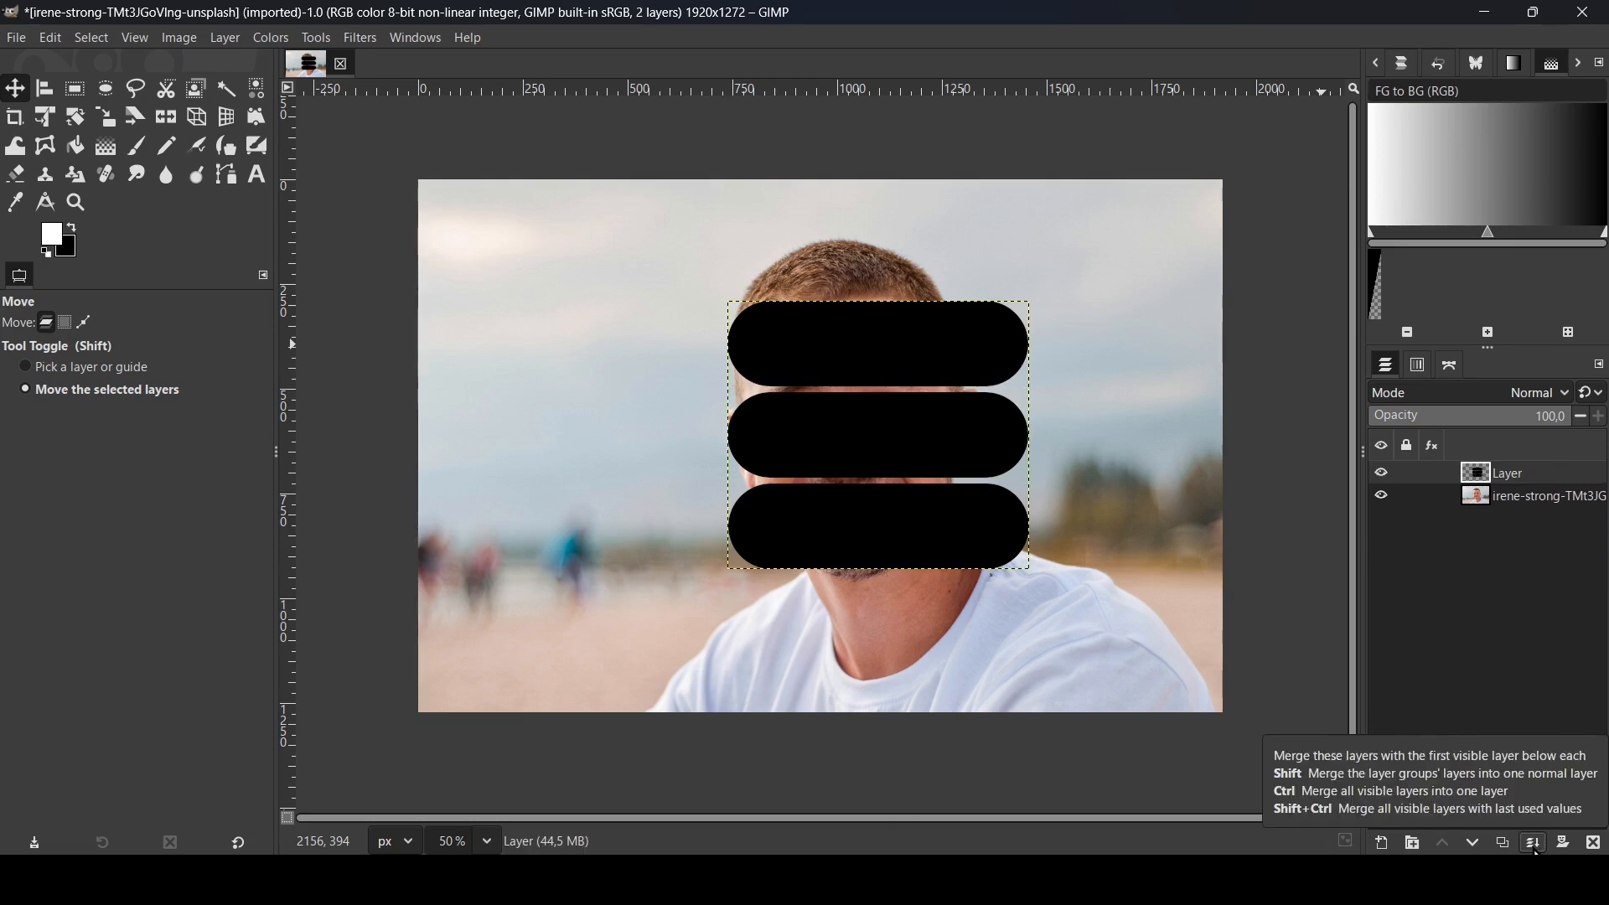
# Lower the merged bars' opacity to 69 and rotate them by about -56.23° into a diagonal arrangement.
pyautogui.click(1508, 419)
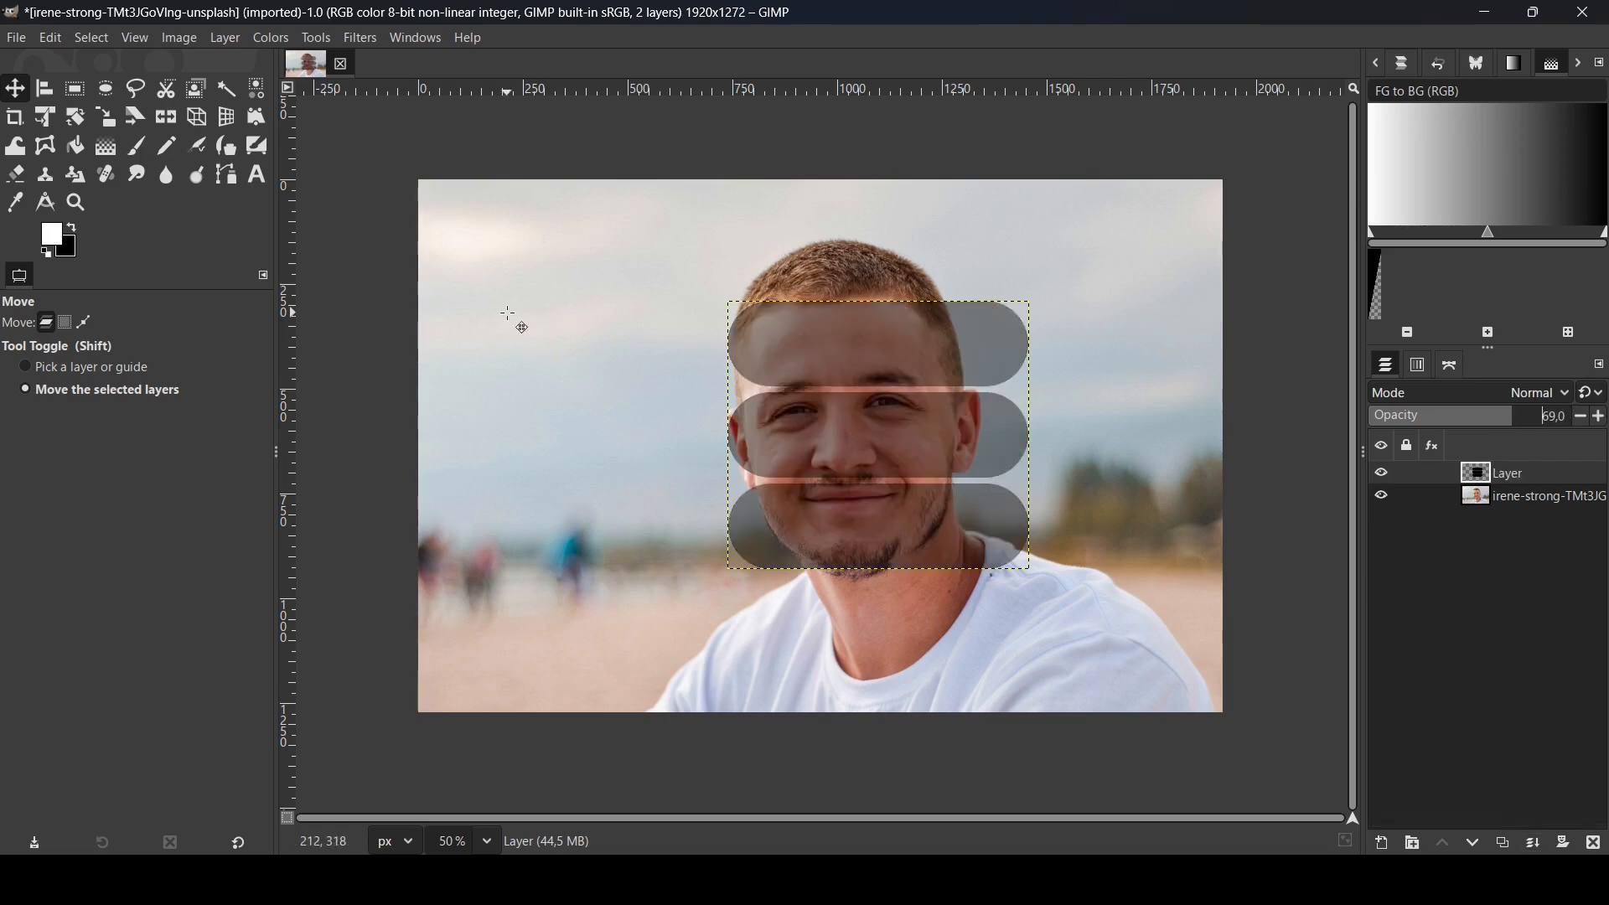
pyautogui.click(75, 121)
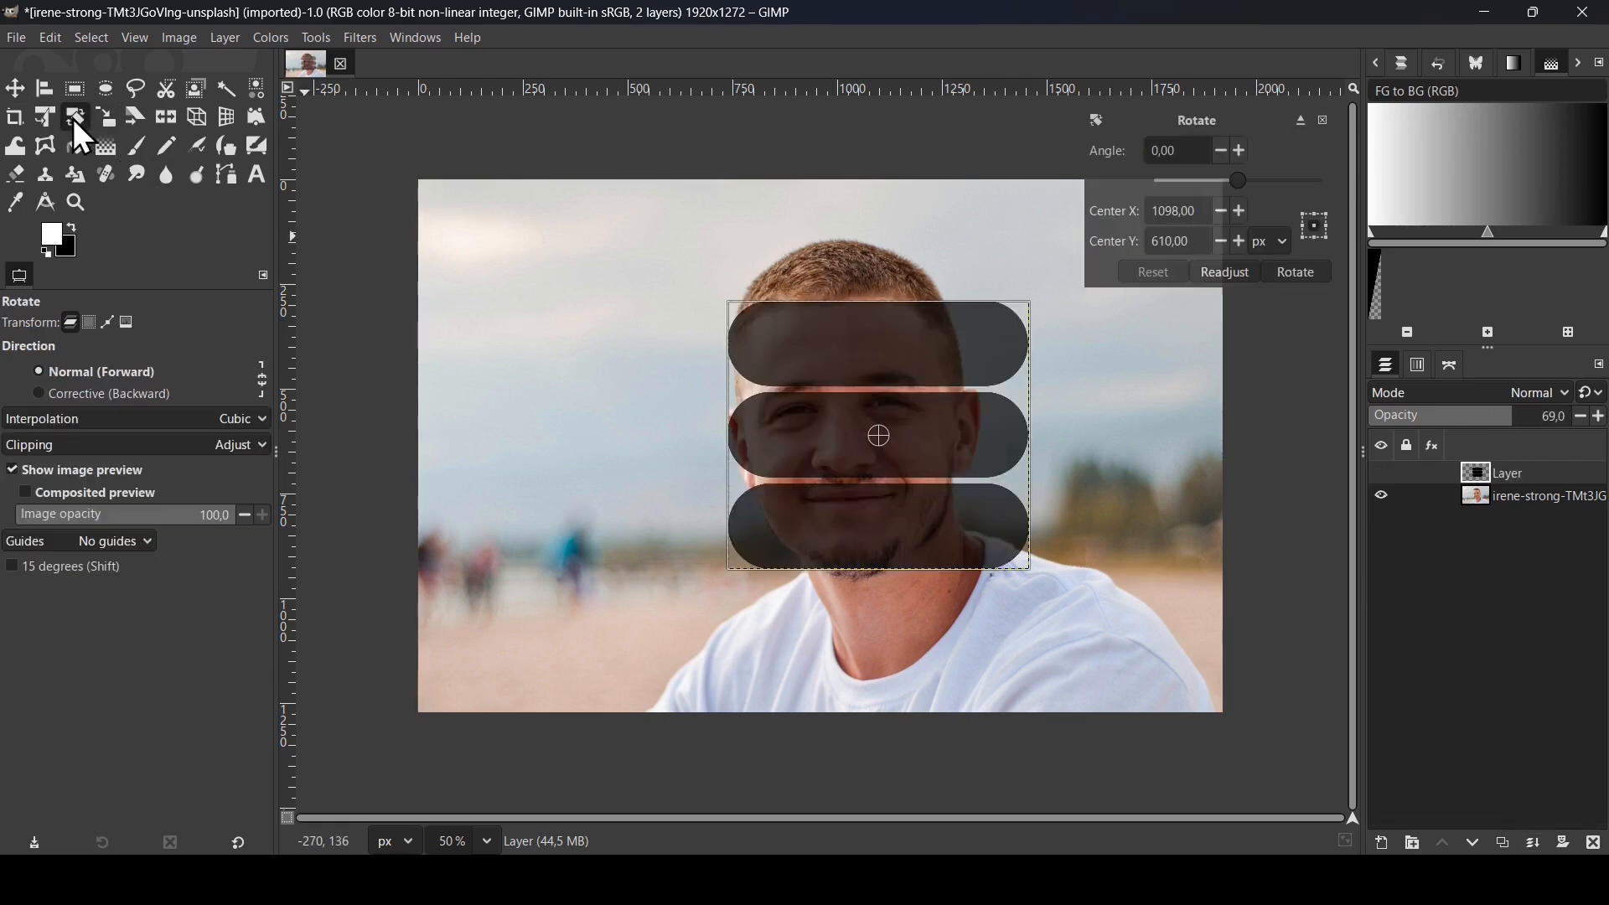
pyautogui.moveTo(1115, 466); pyautogui.dragTo(1011, 278)
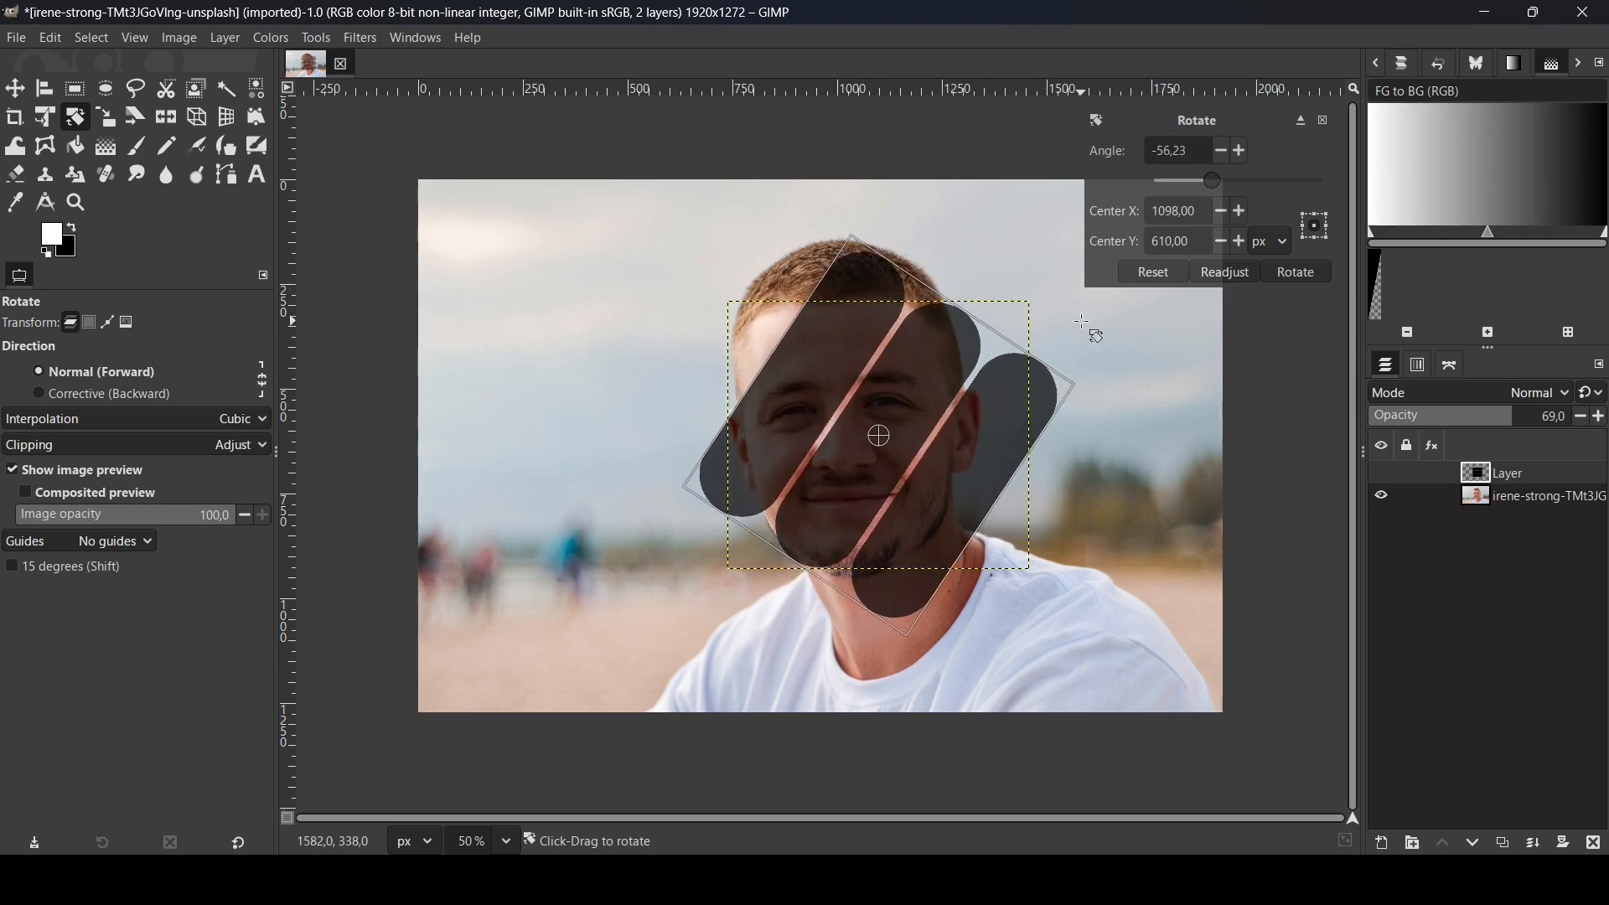
pyautogui.click(1296, 275)
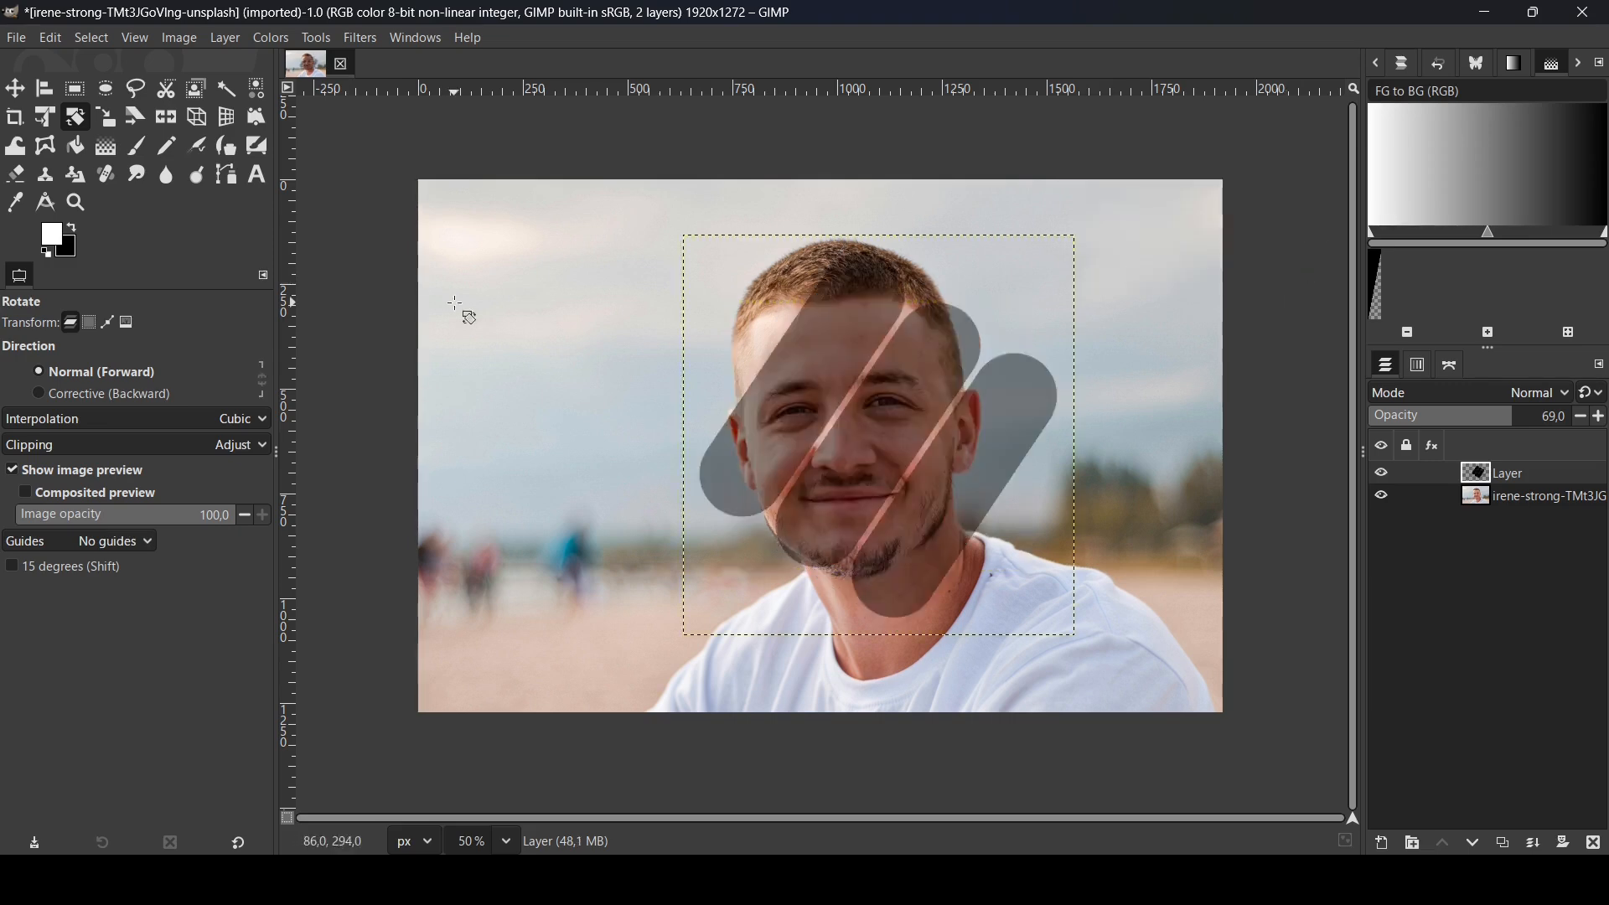
# Move the diagonal bars slightly up and toward the hair to cover the face, and restore their opacity to 100.
pyautogui.click(14, 88)
pyautogui.moveTo(859, 419); pyautogui.dragTo(828, 402)
pyautogui.moveTo(1537, 430); pyautogui.dragTo(1584, 438)
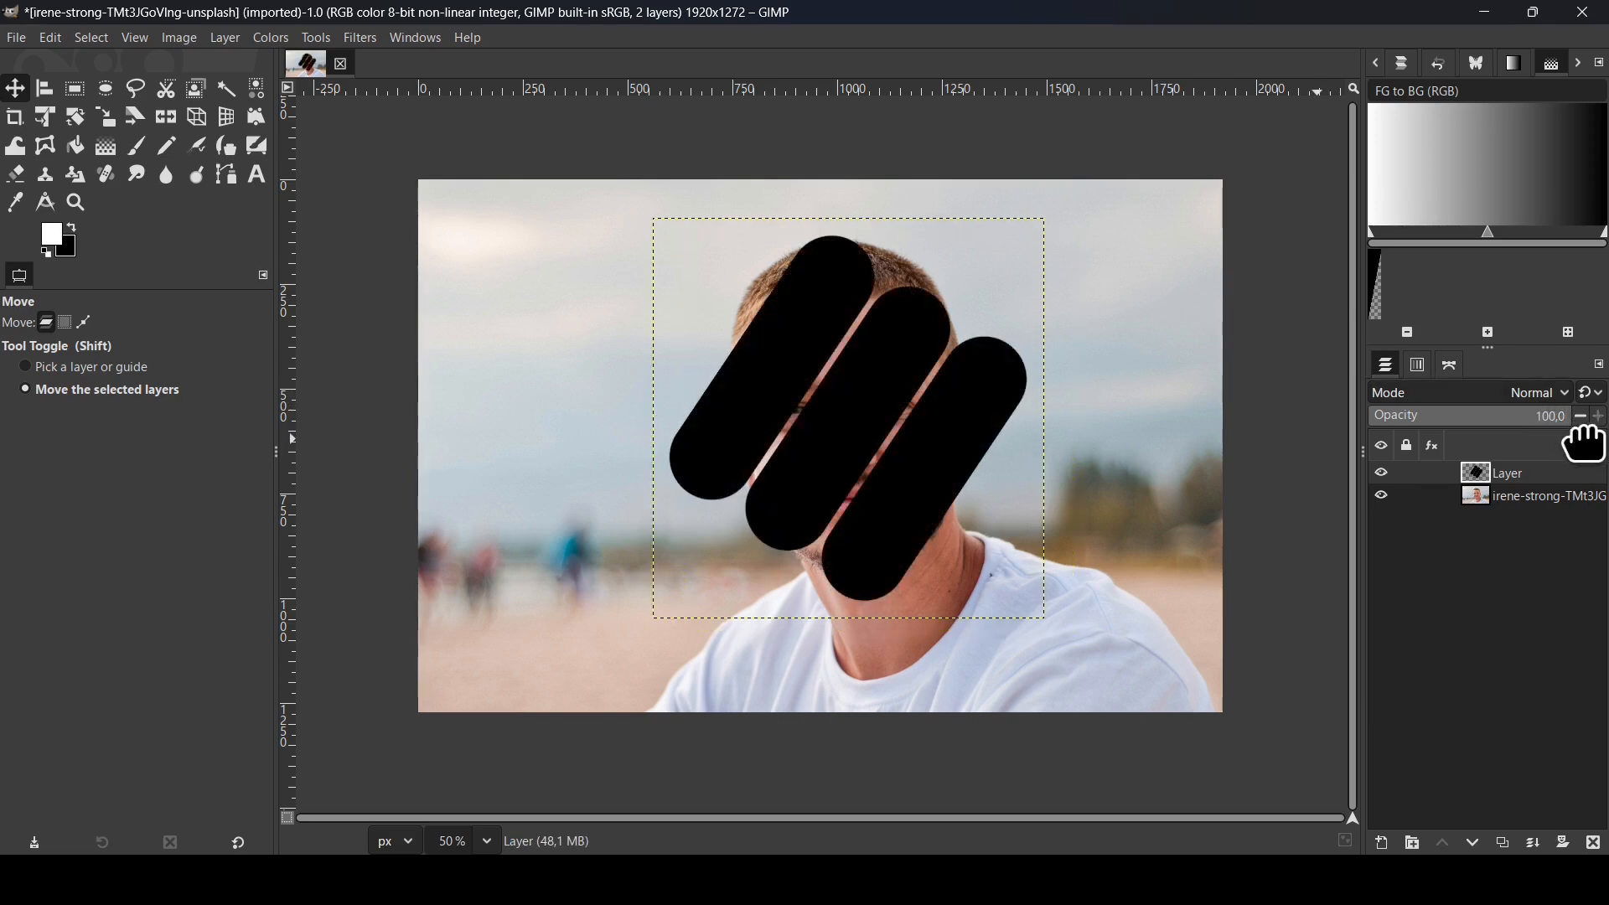
# Create a layer group and place the photo layer in it with the bars layer beneath the photo.
pyautogui.click(1414, 845)
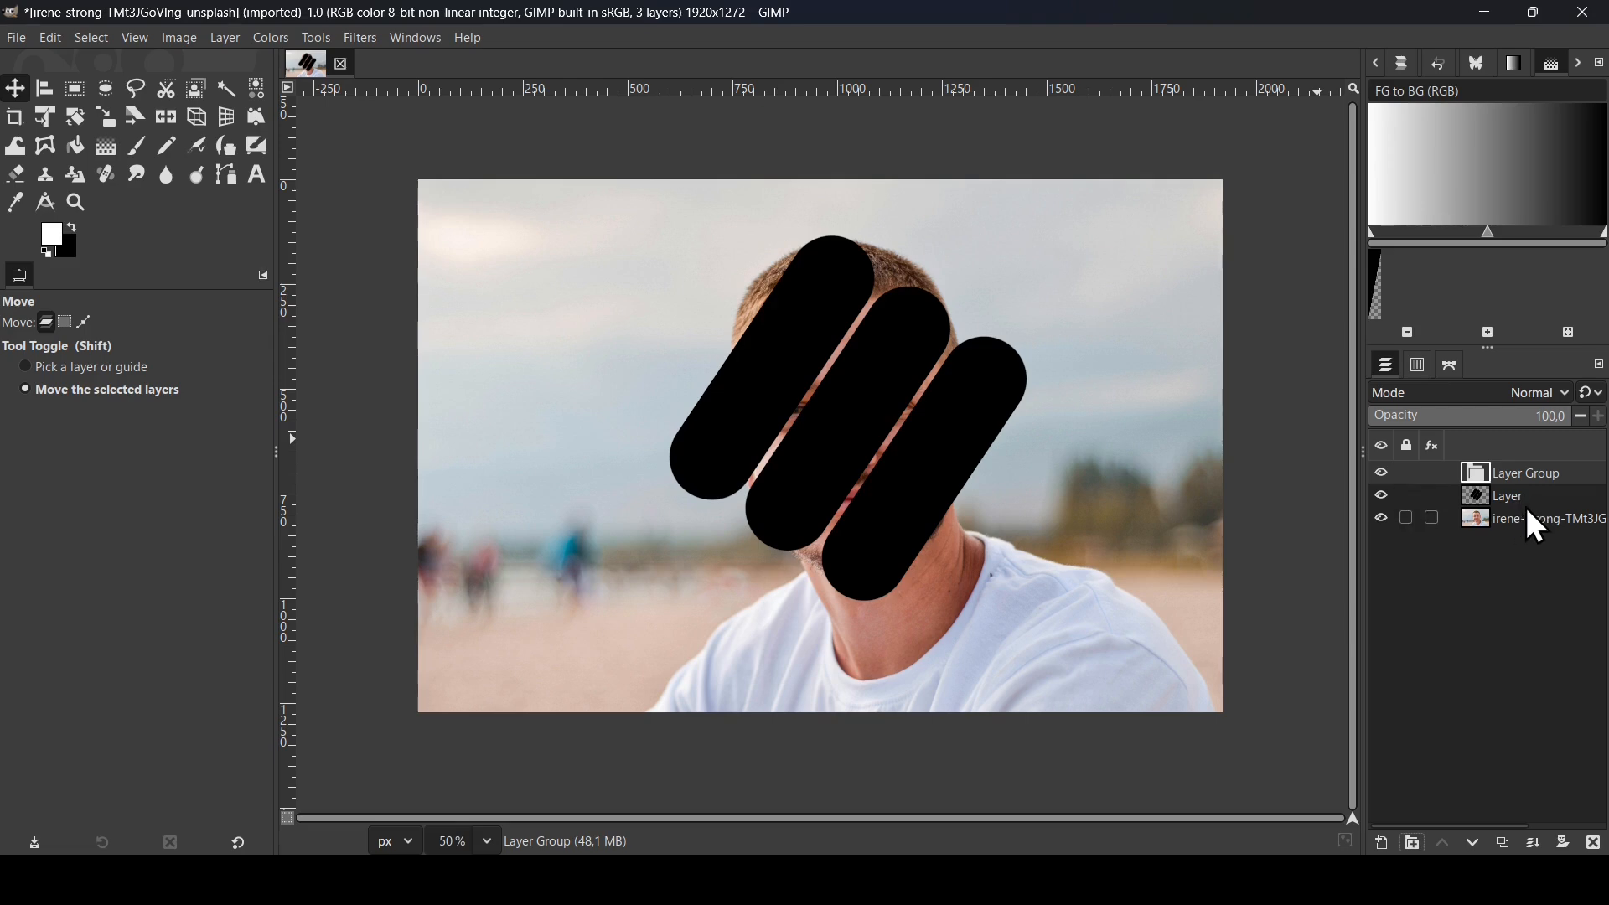
pyautogui.moveTo(1467, 520); pyautogui.dragTo(1496, 473)
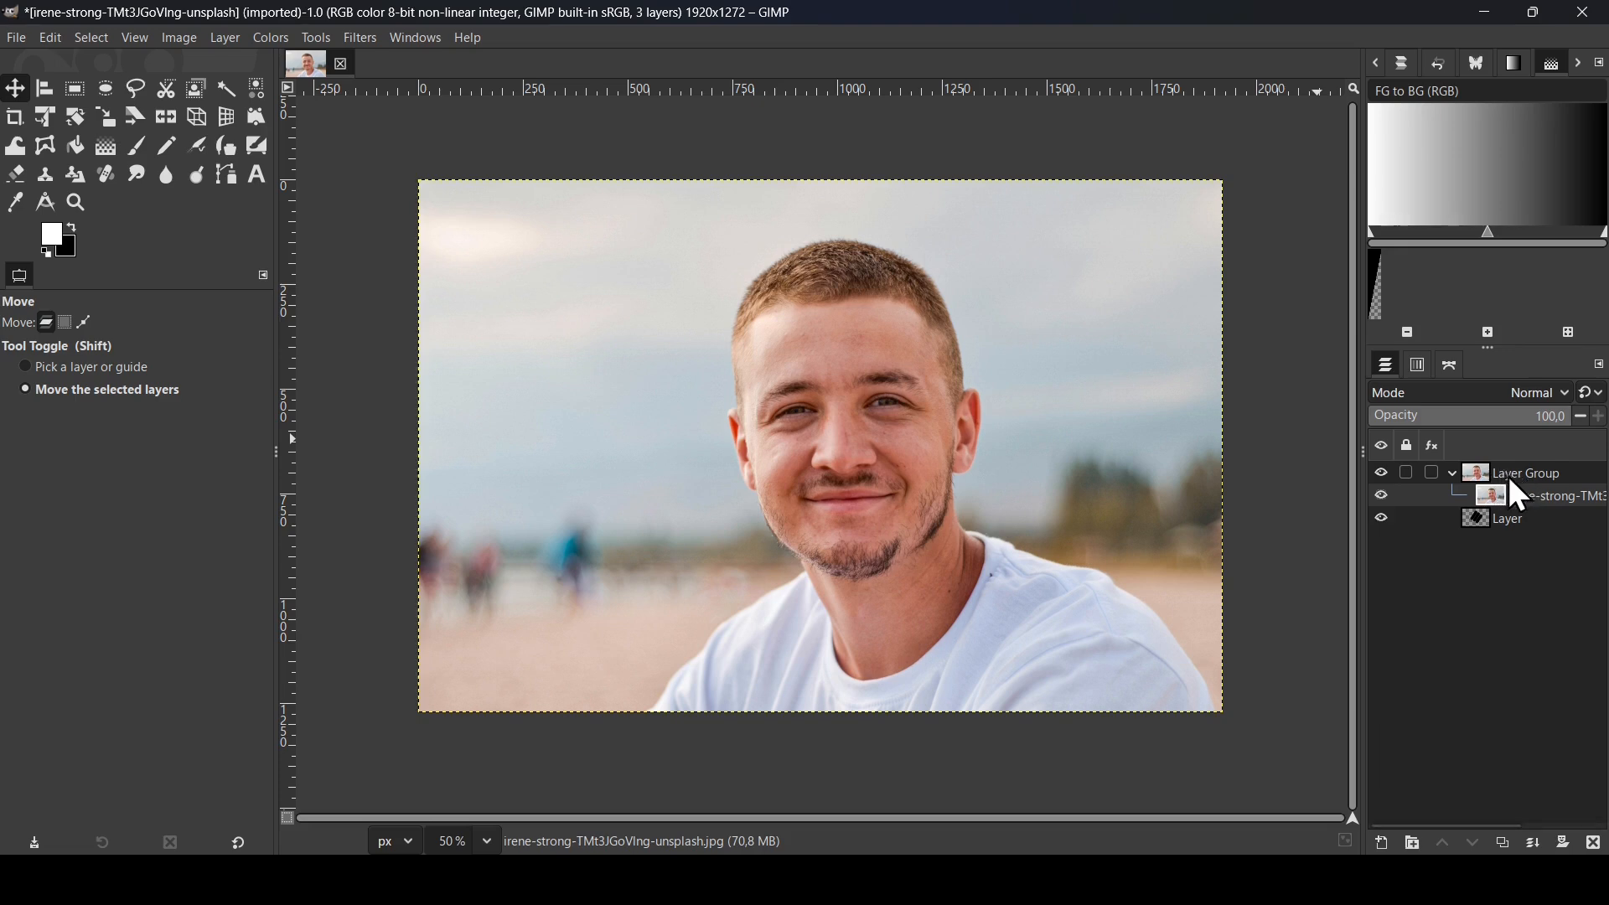
pyautogui.click(1477, 521)
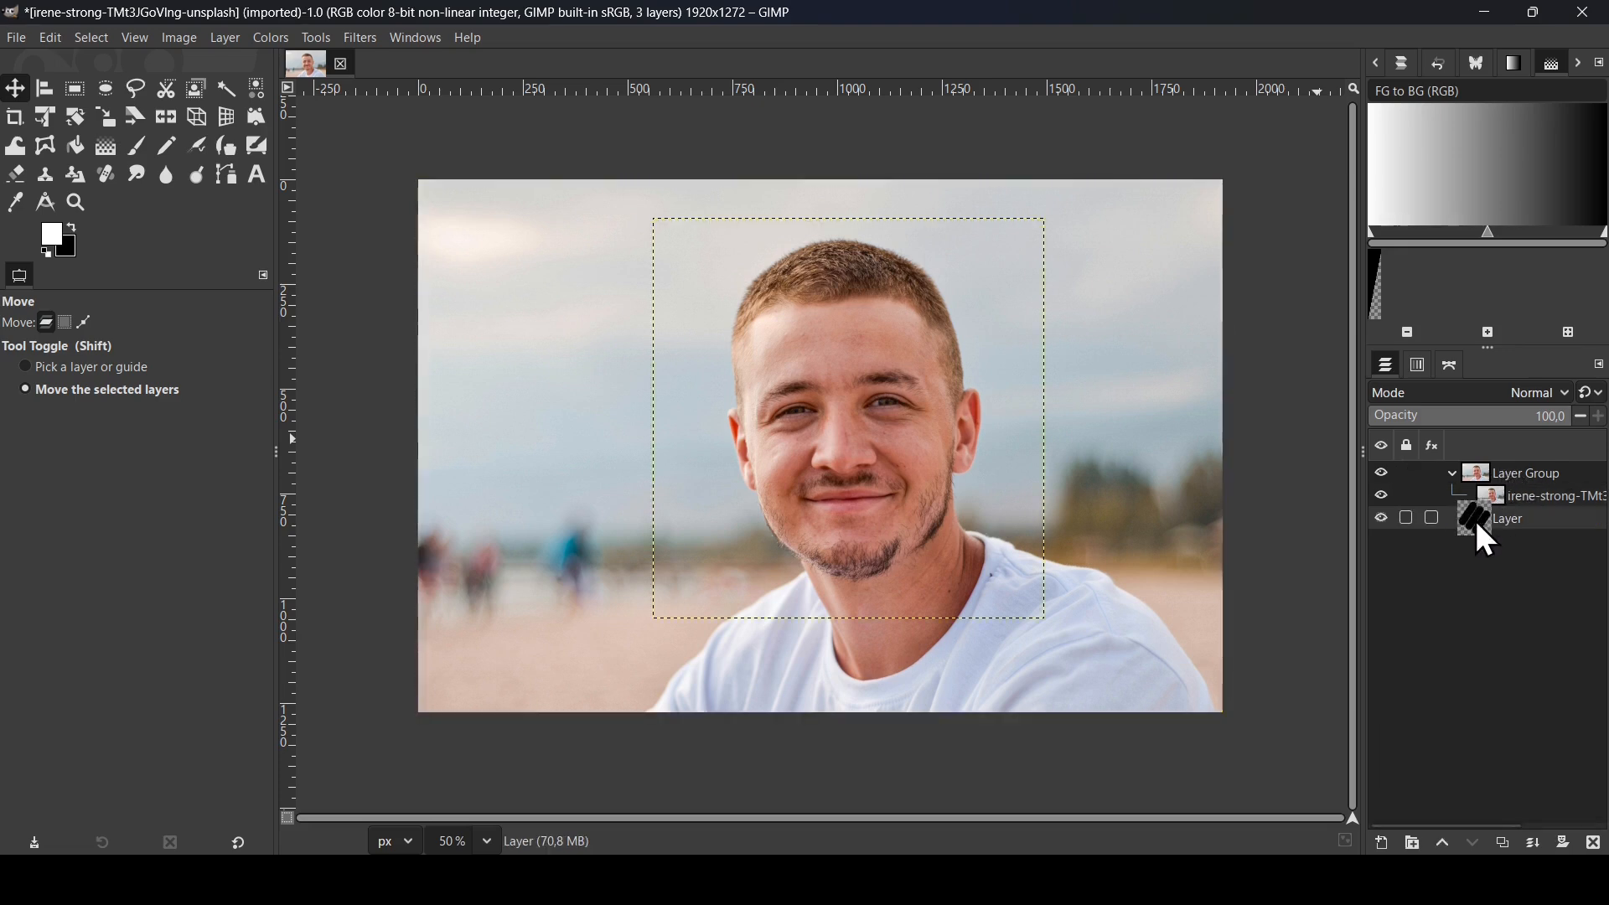
pyautogui.moveTo(1477, 523); pyautogui.dragTo(1514, 511)
# Set the photo layer's composite mode to Clip to Backdrop so it is clipped to the bars, and check by toggling its visibility.
pyautogui.click(1495, 496)
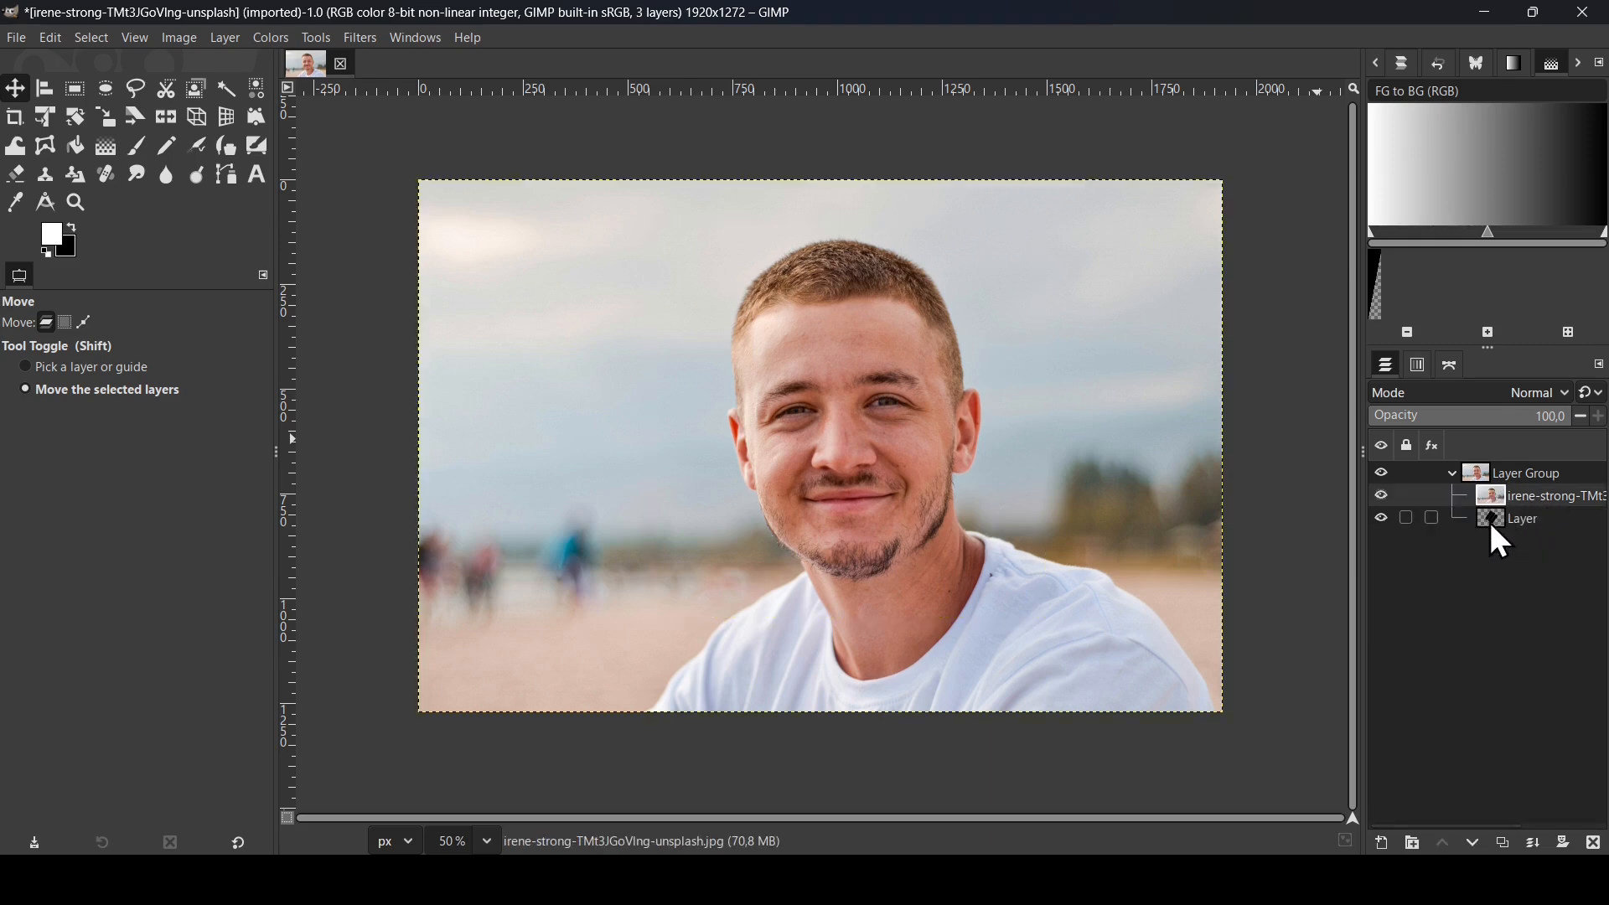
pyautogui.click(1378, 496)
pyautogui.click(1378, 496)
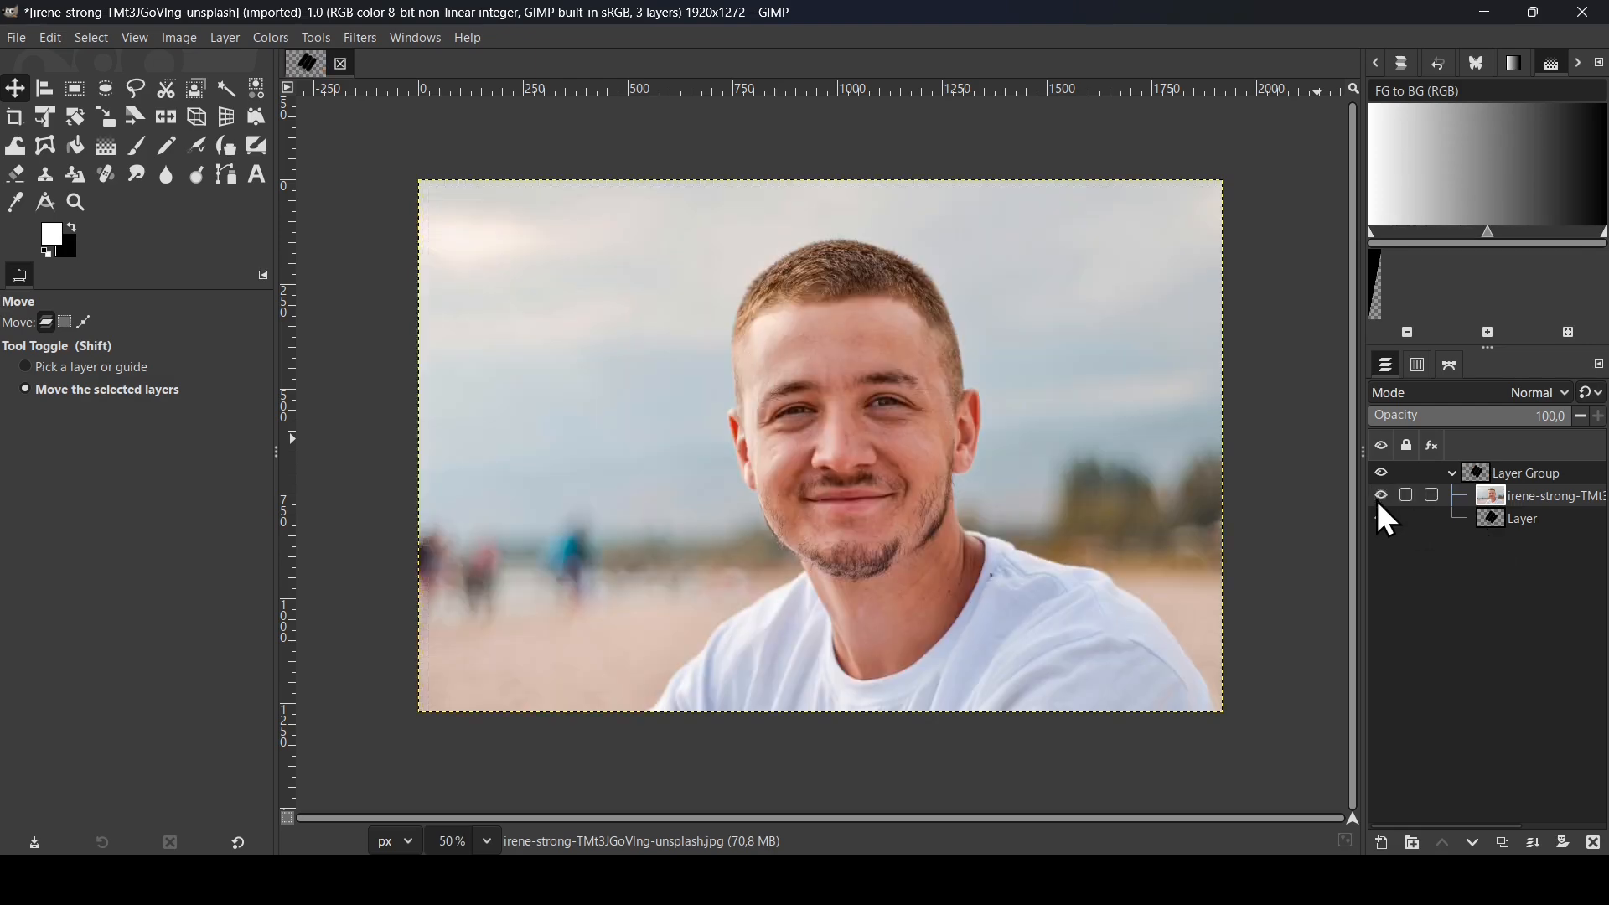
pyautogui.rightClick(1501, 495)
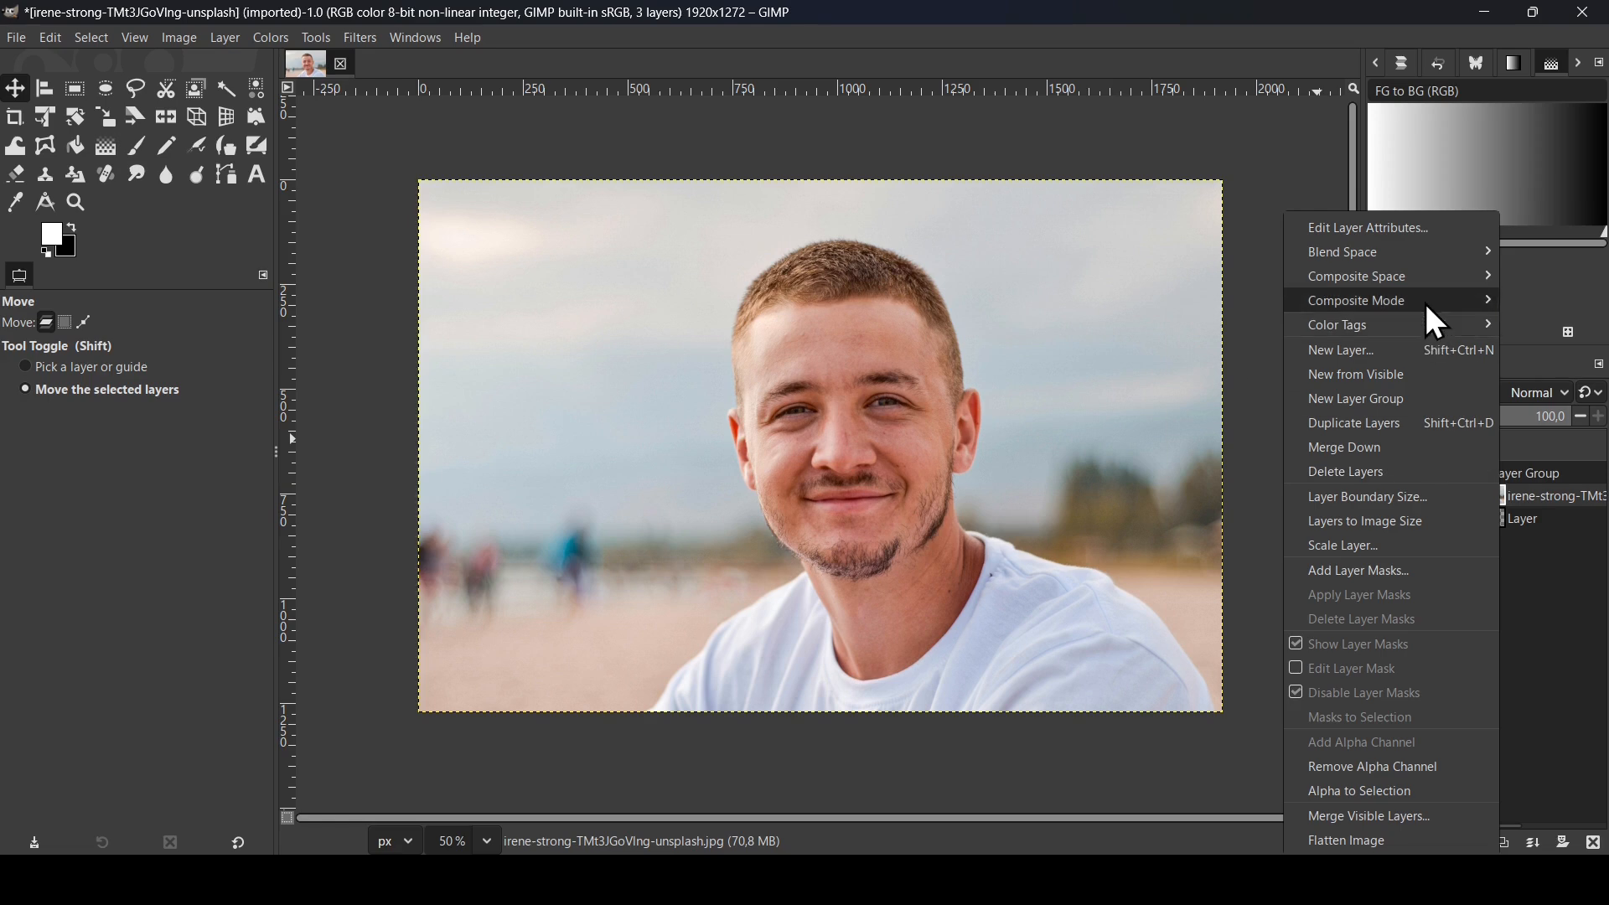
pyautogui.moveTo(1426, 302)
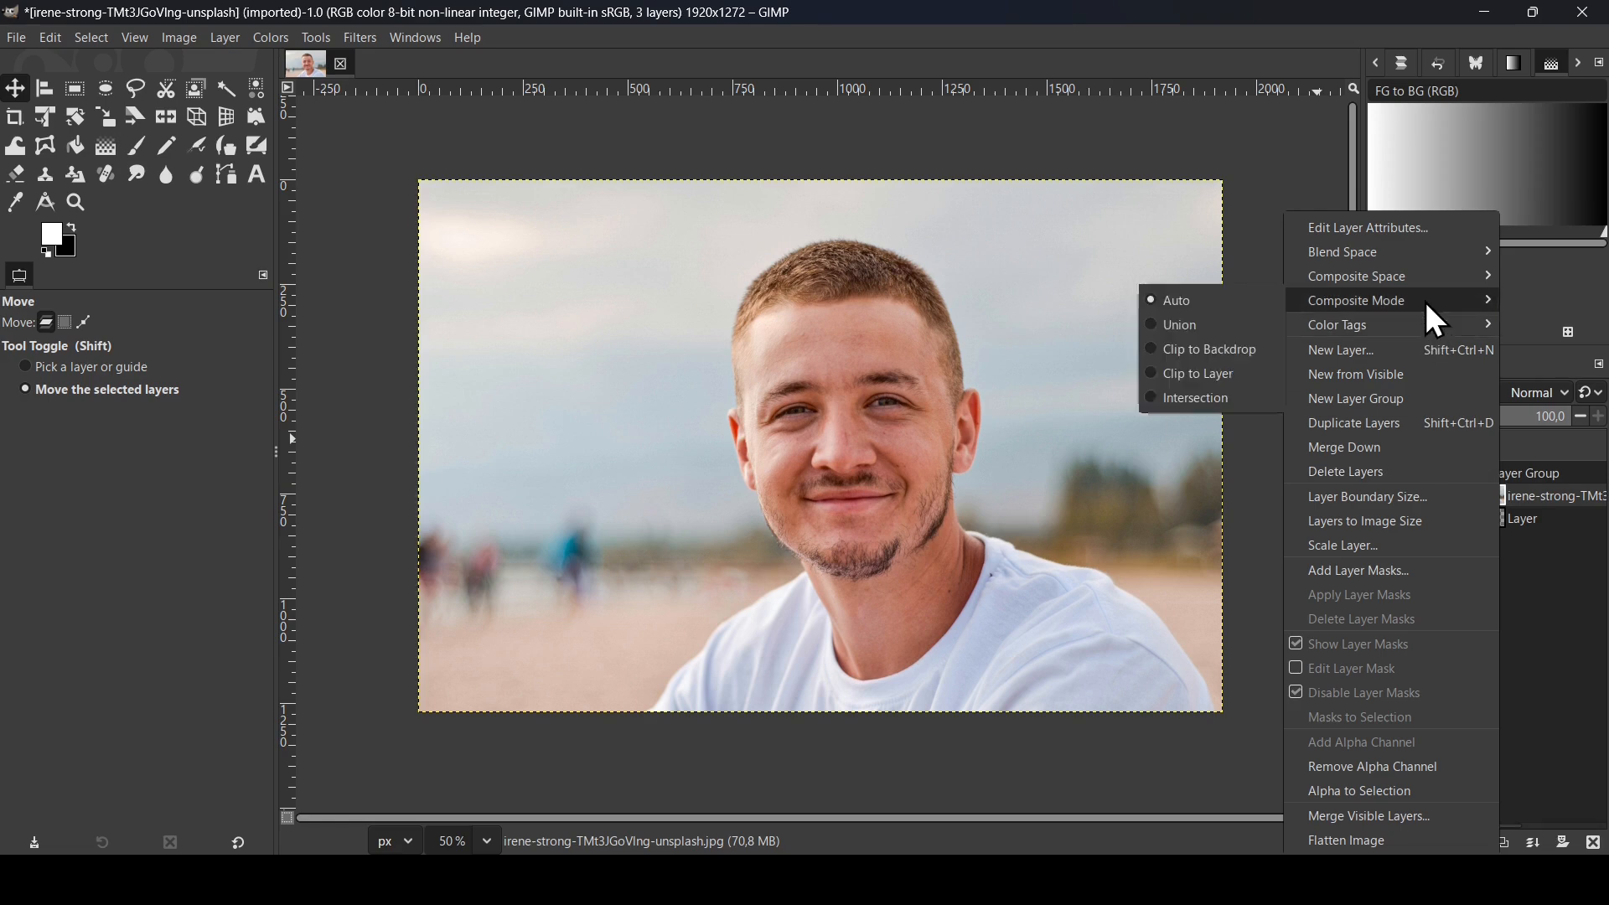
pyautogui.click(1241, 349)
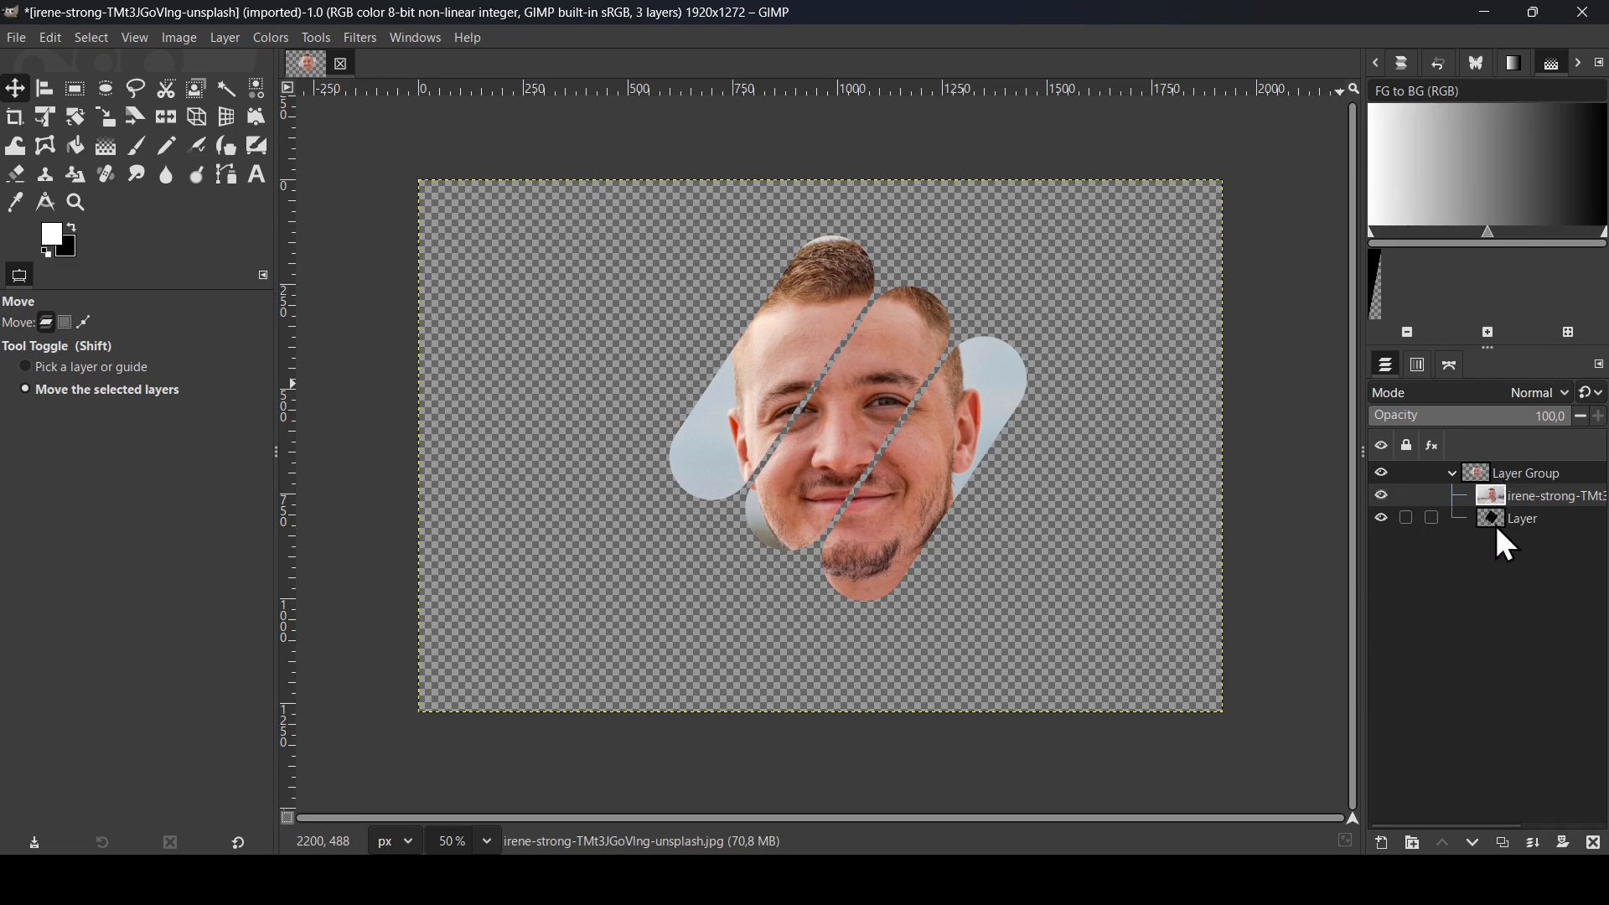
pyautogui.click(1381, 498)
pyautogui.click(1382, 498)
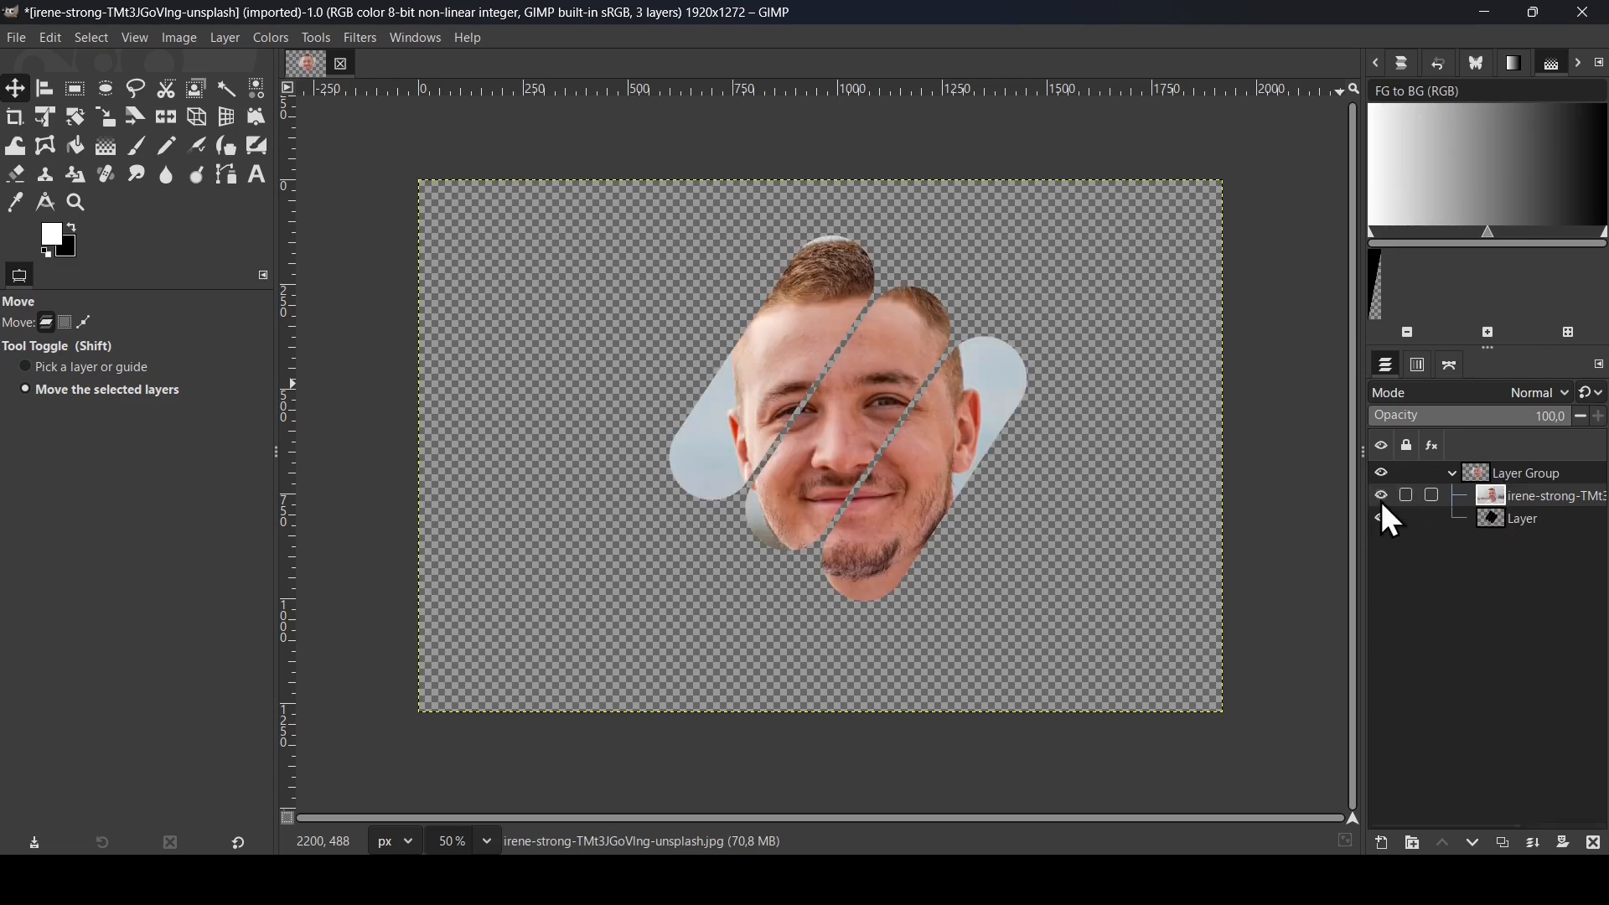
# Collapse the layer group and add a new 1920 × 1272 px layer filled with transparency.
pyautogui.click(1455, 476)
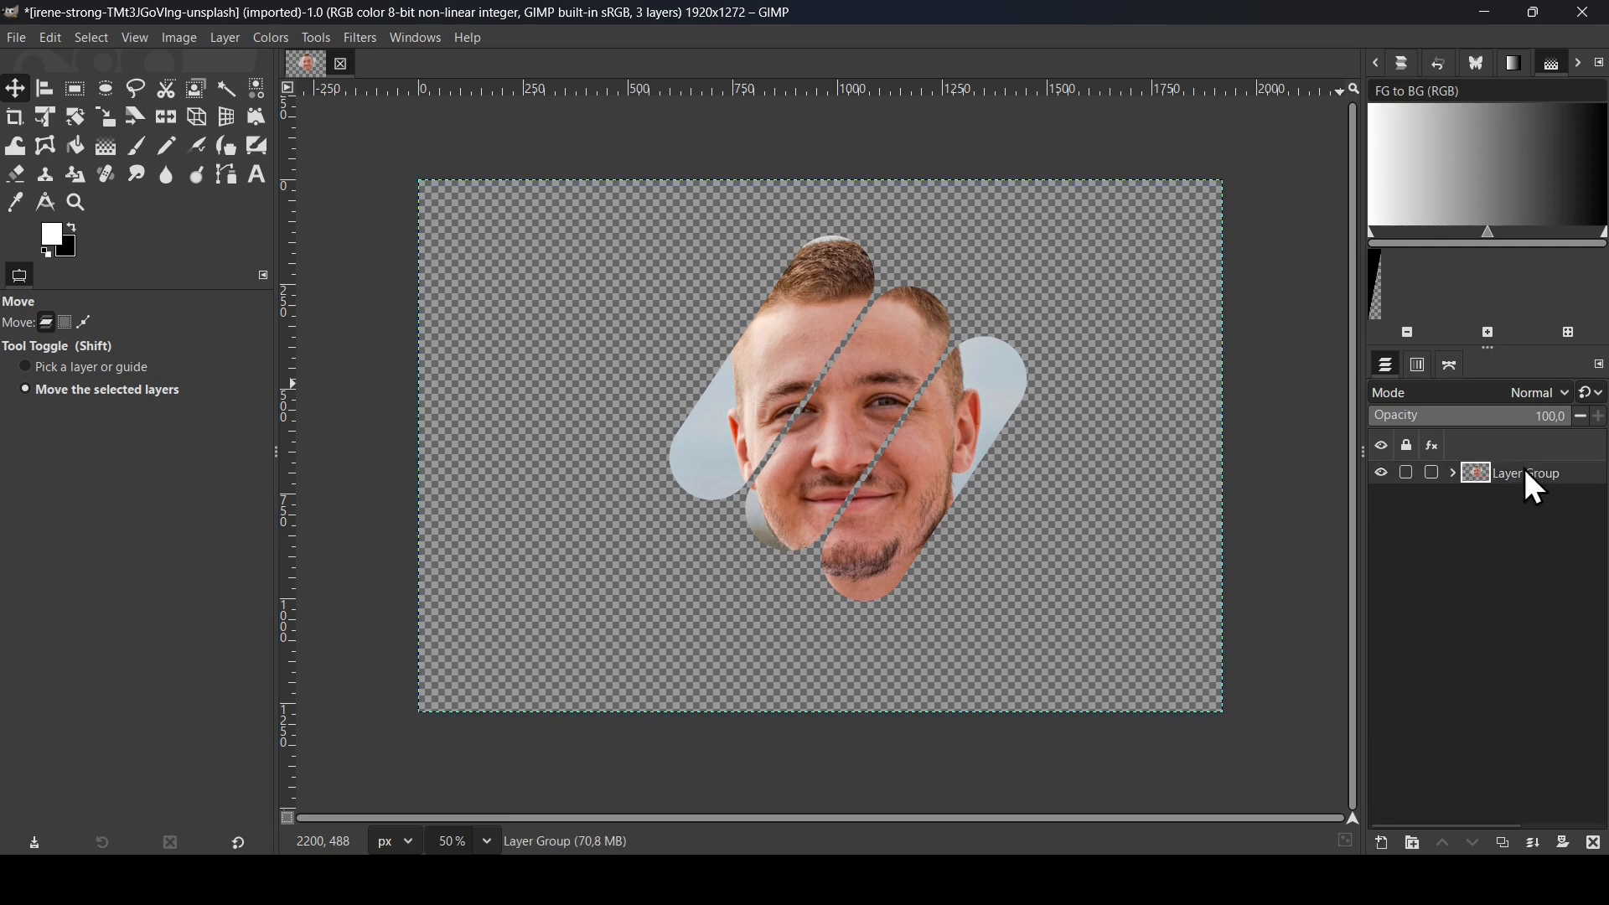
pyautogui.click(1387, 844)
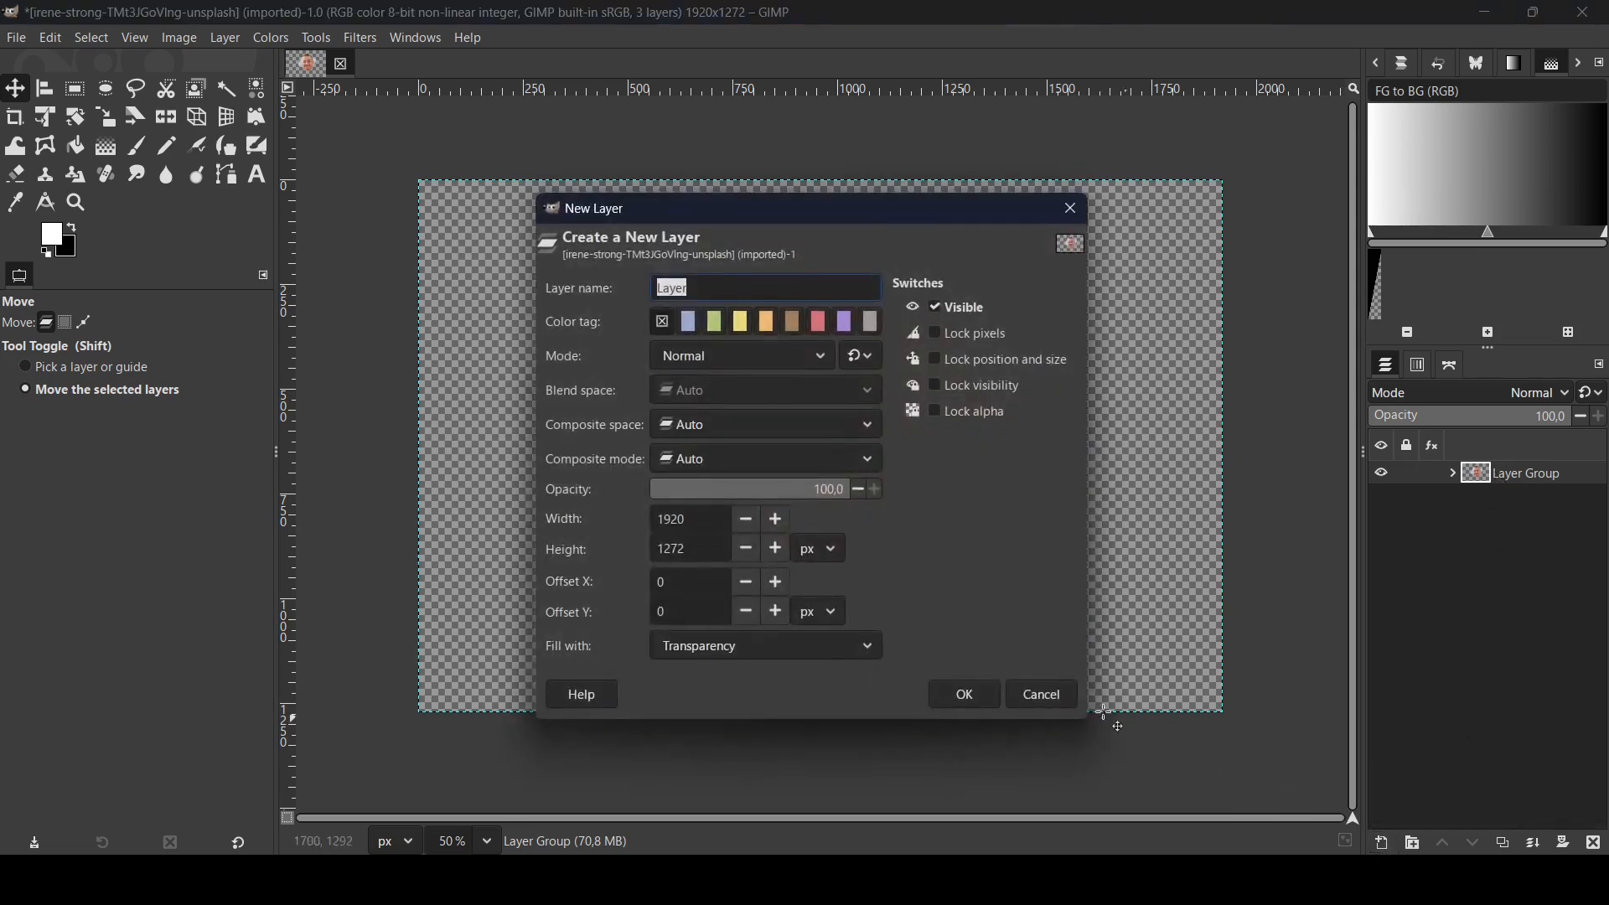
pyautogui.click(977, 694)
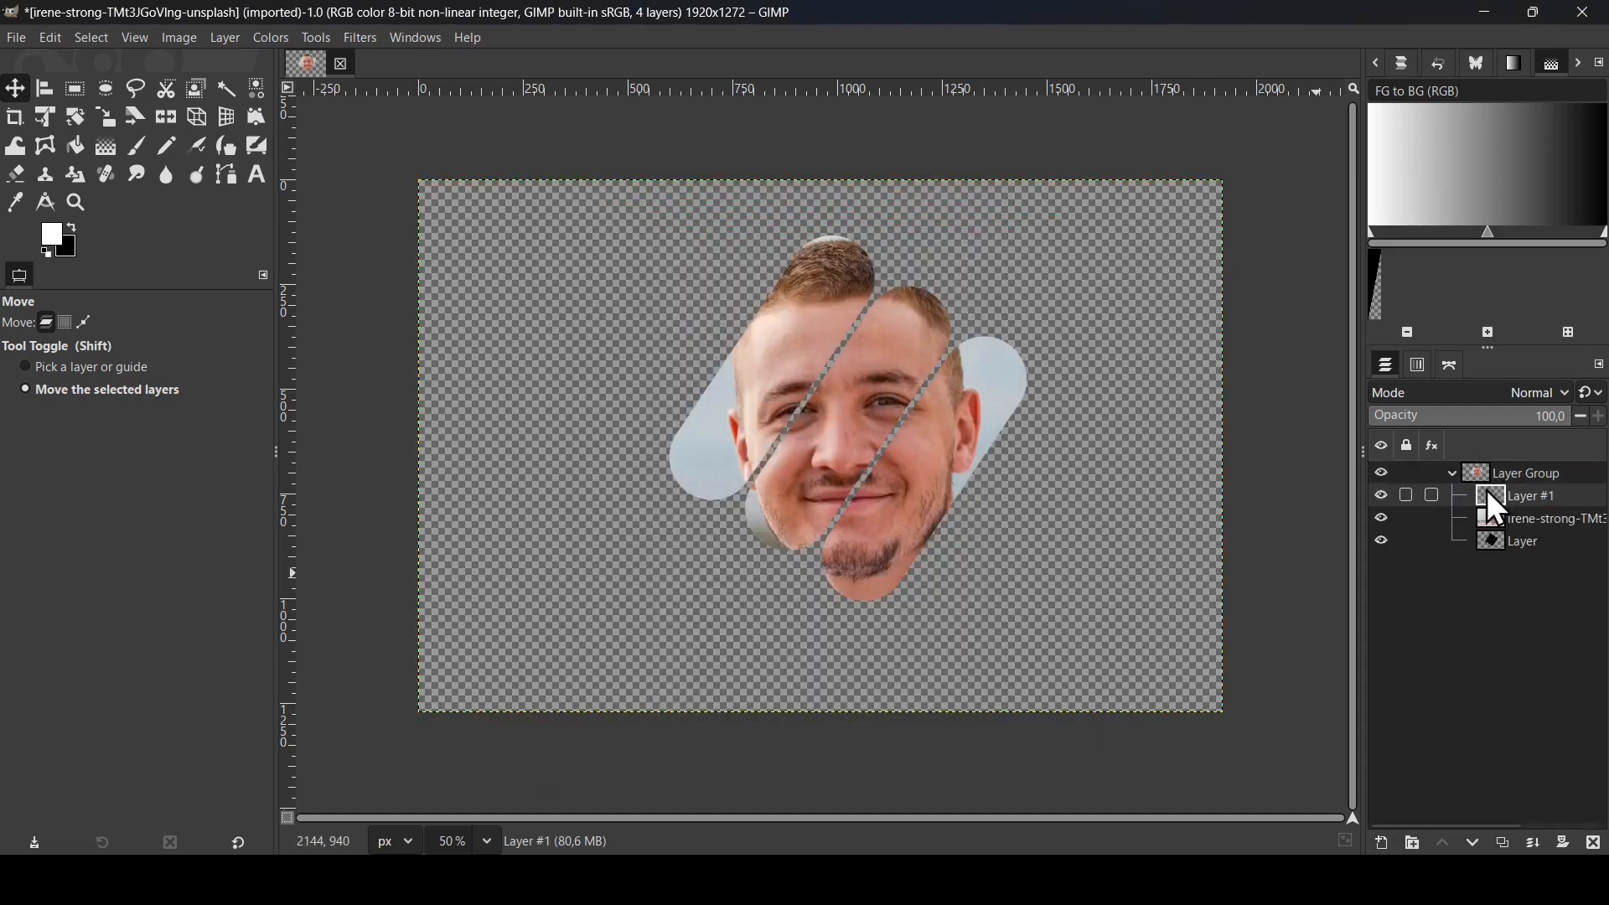
# Move the new empty layer out of the layer group to beneath it, and fill it with the white foreground color.
pyautogui.moveTo(1501, 496); pyautogui.dragTo(1502, 465)
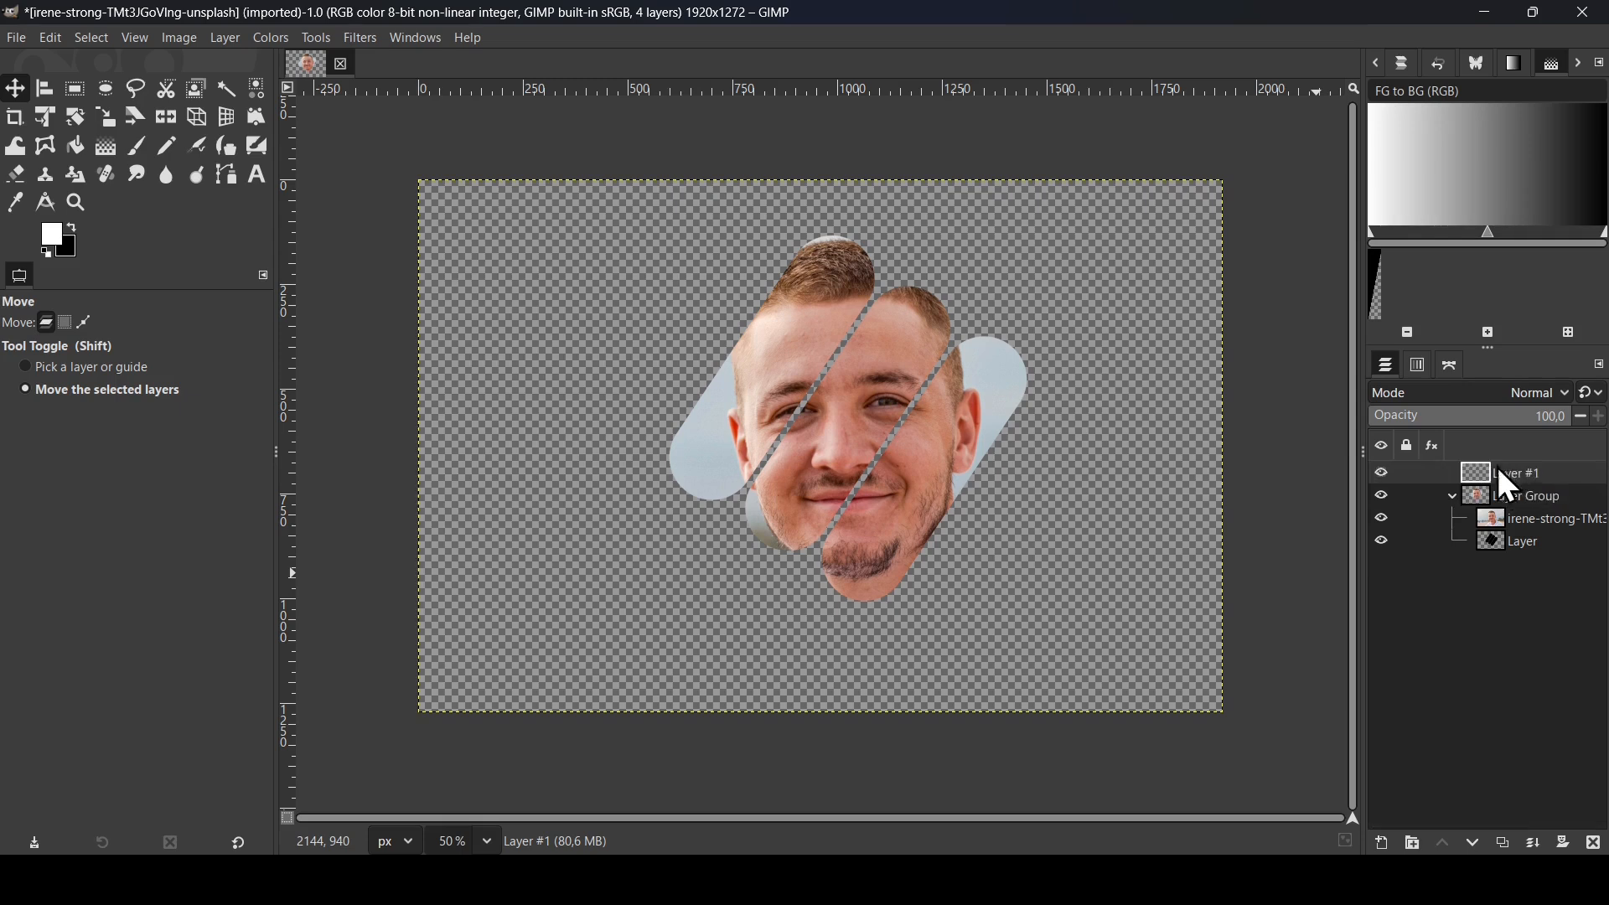
pyautogui.click(1454, 497)
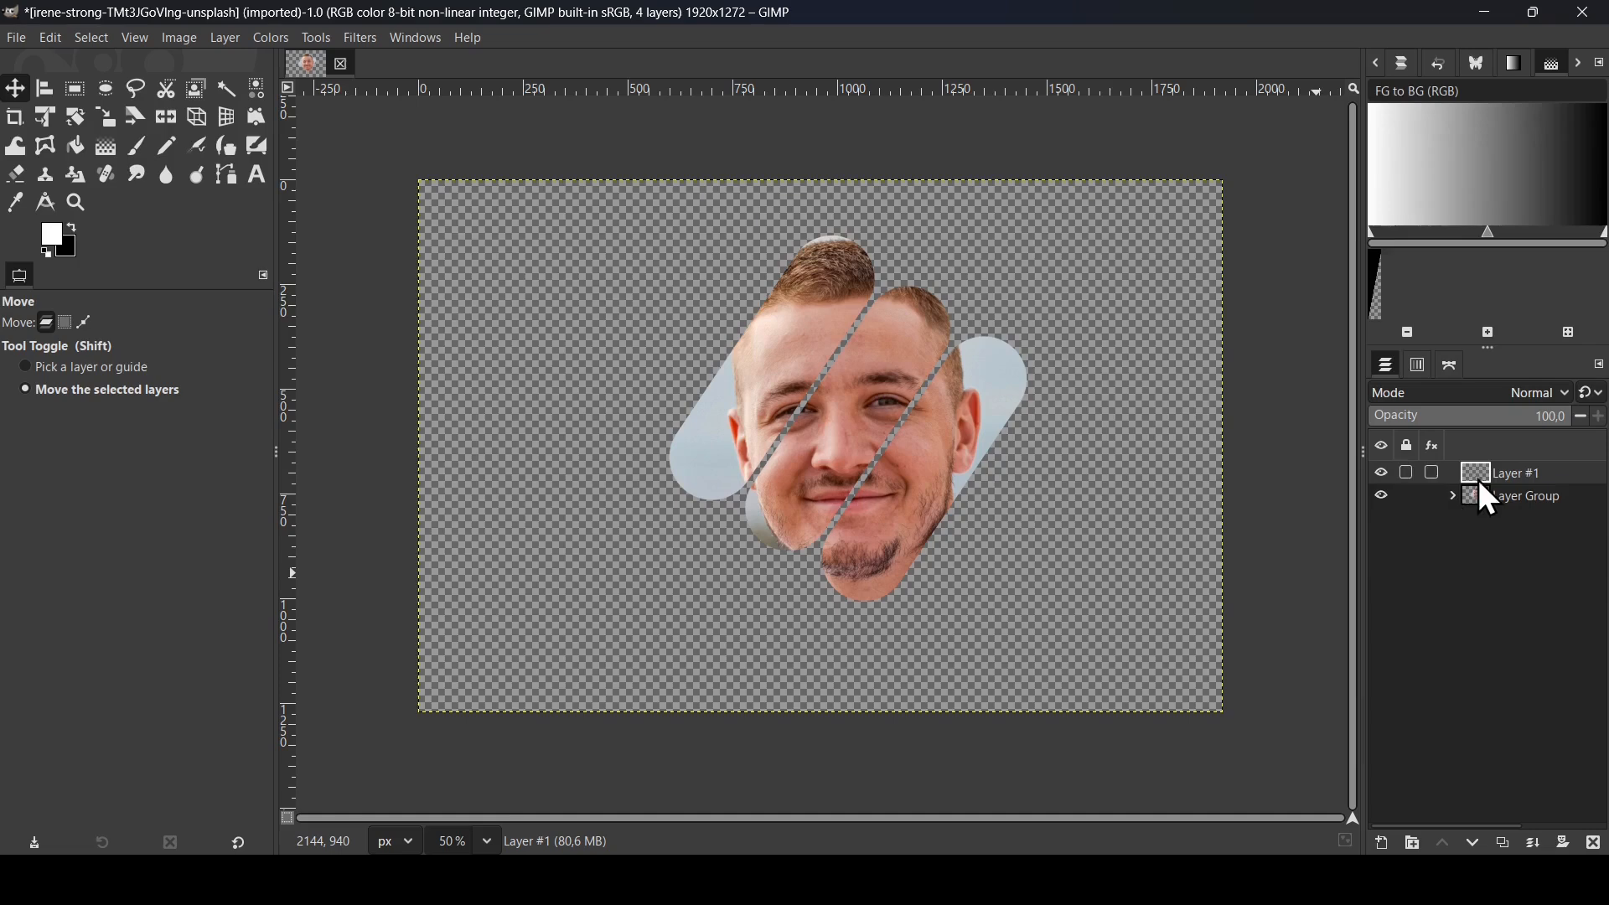
pyautogui.moveTo(1482, 475); pyautogui.dragTo(1481, 510)
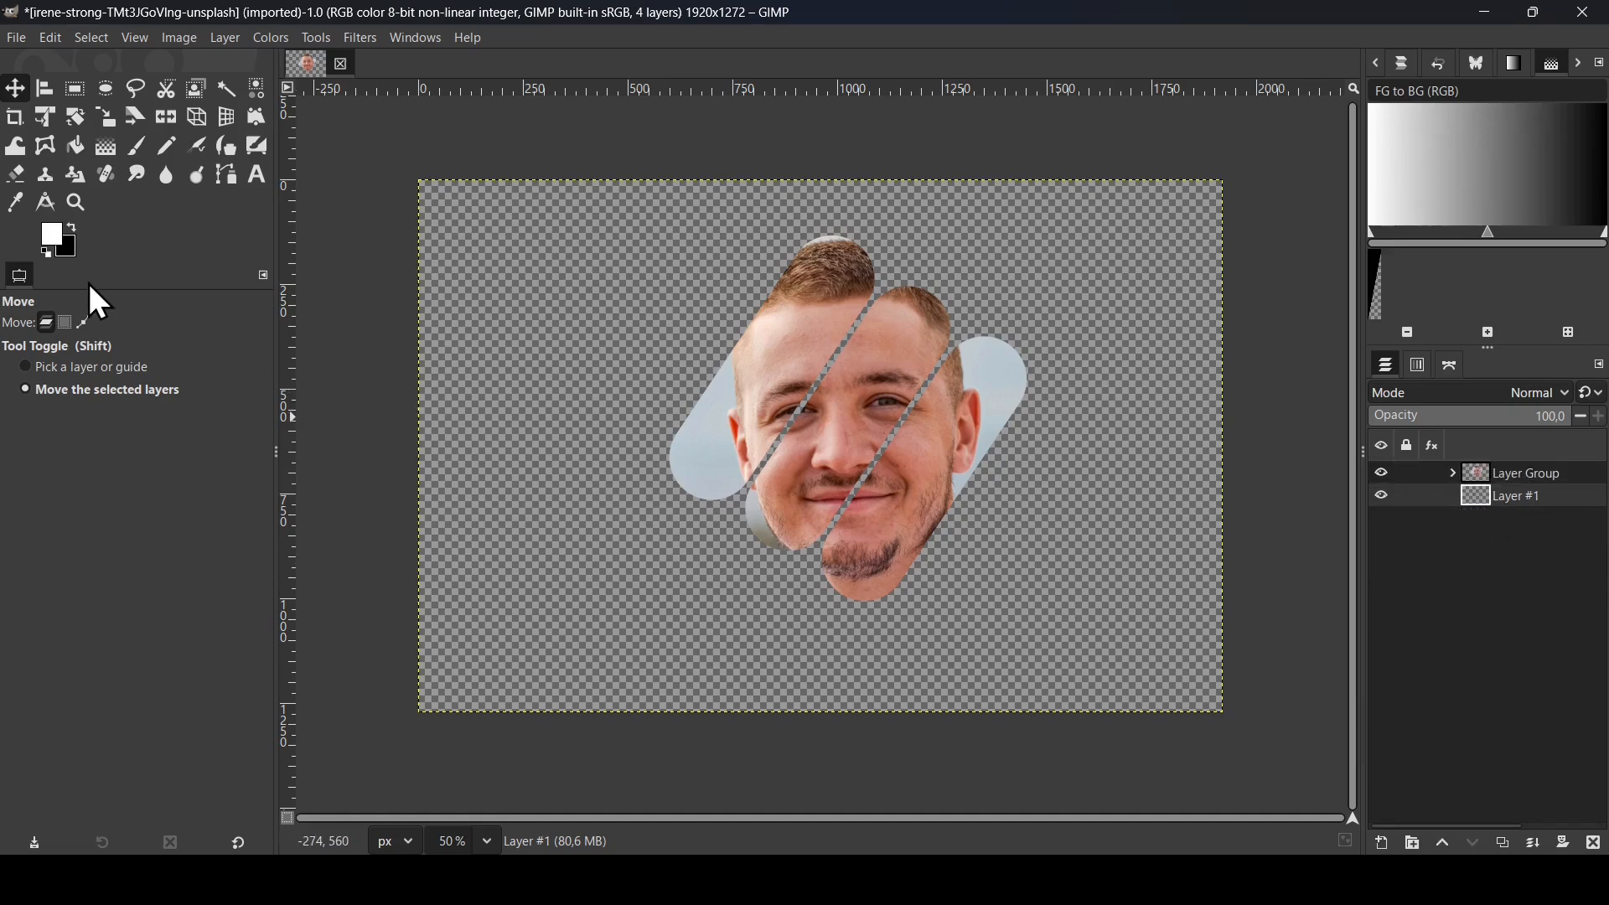
pyautogui.moveTo(49, 243); pyautogui.dragTo(681, 307)
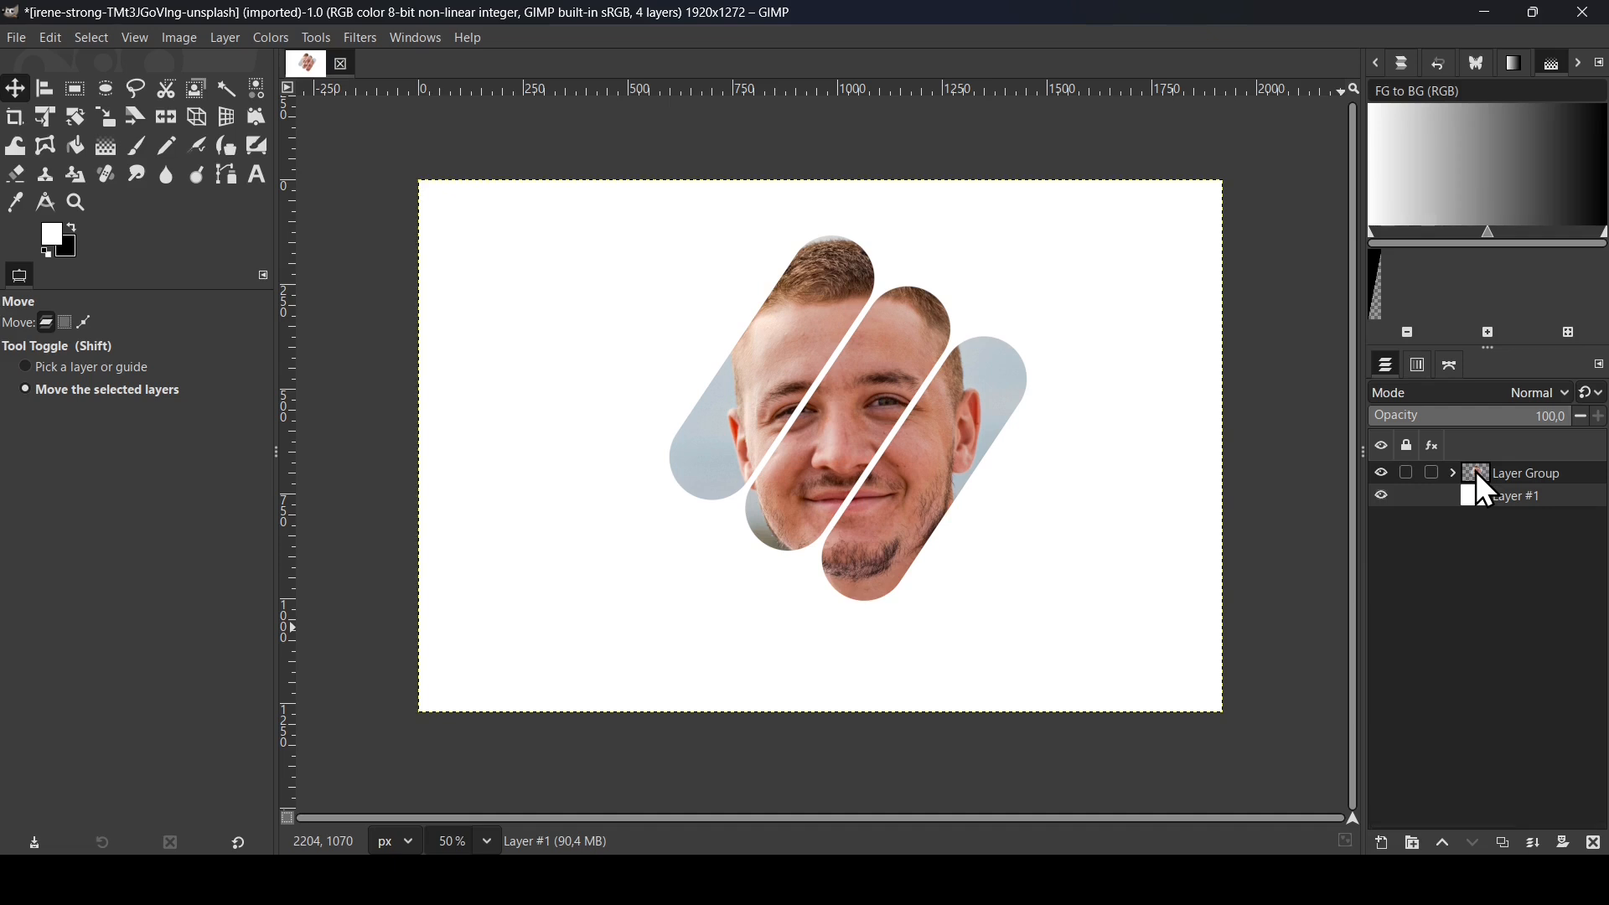
# Expand the layer group and shift the man's photo slightly down and to the right within the bars.
pyautogui.click(1455, 475)
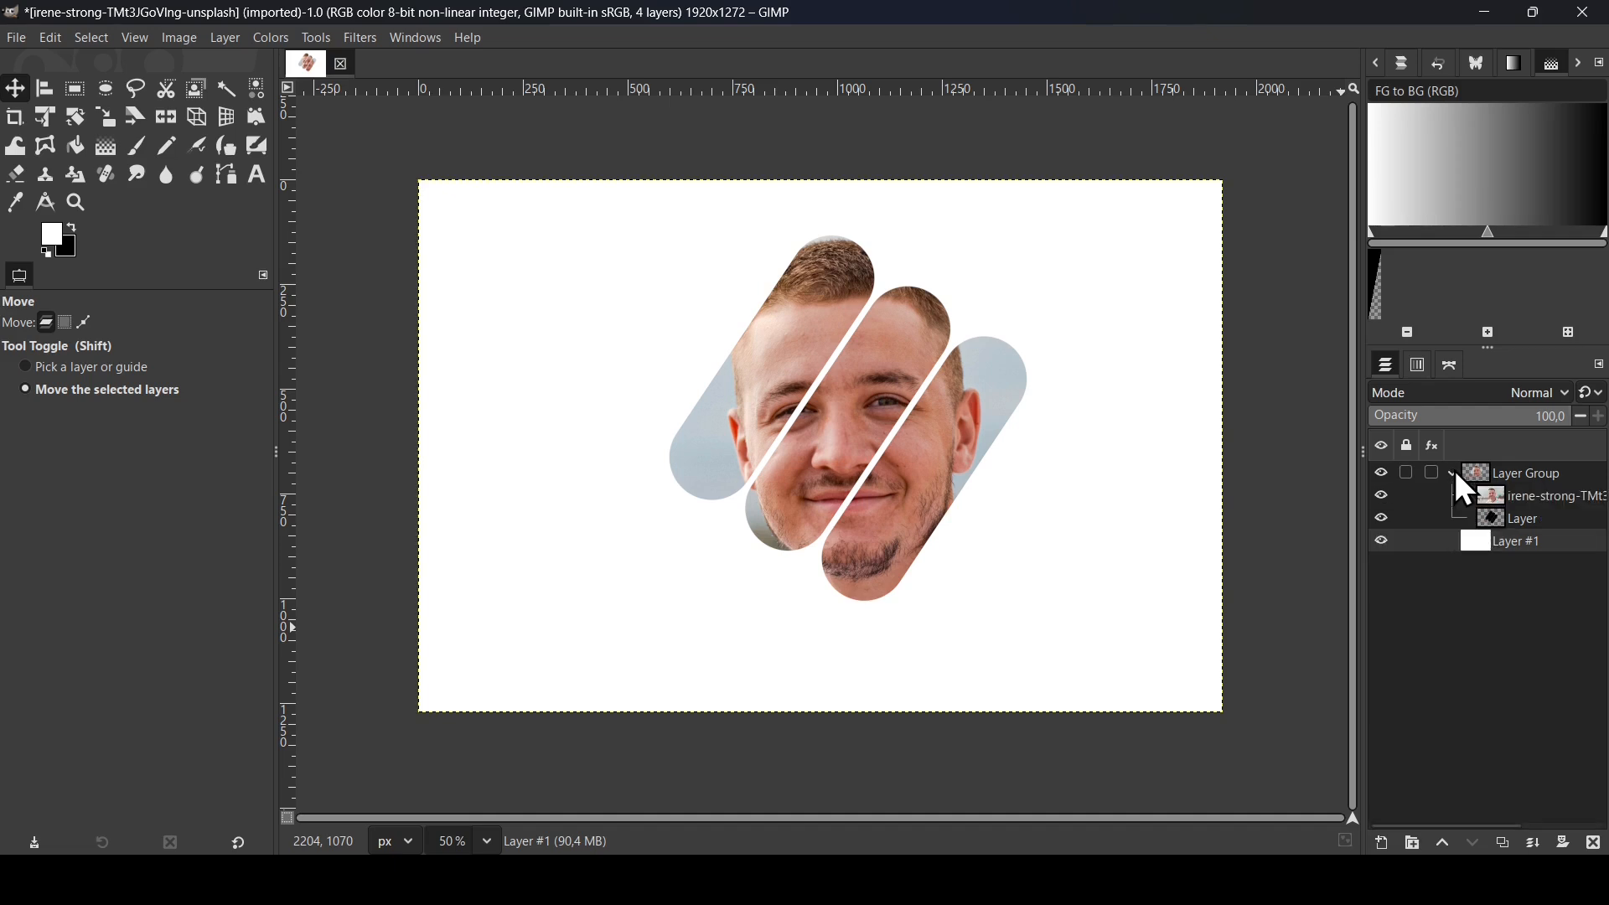
pyautogui.click(1503, 494)
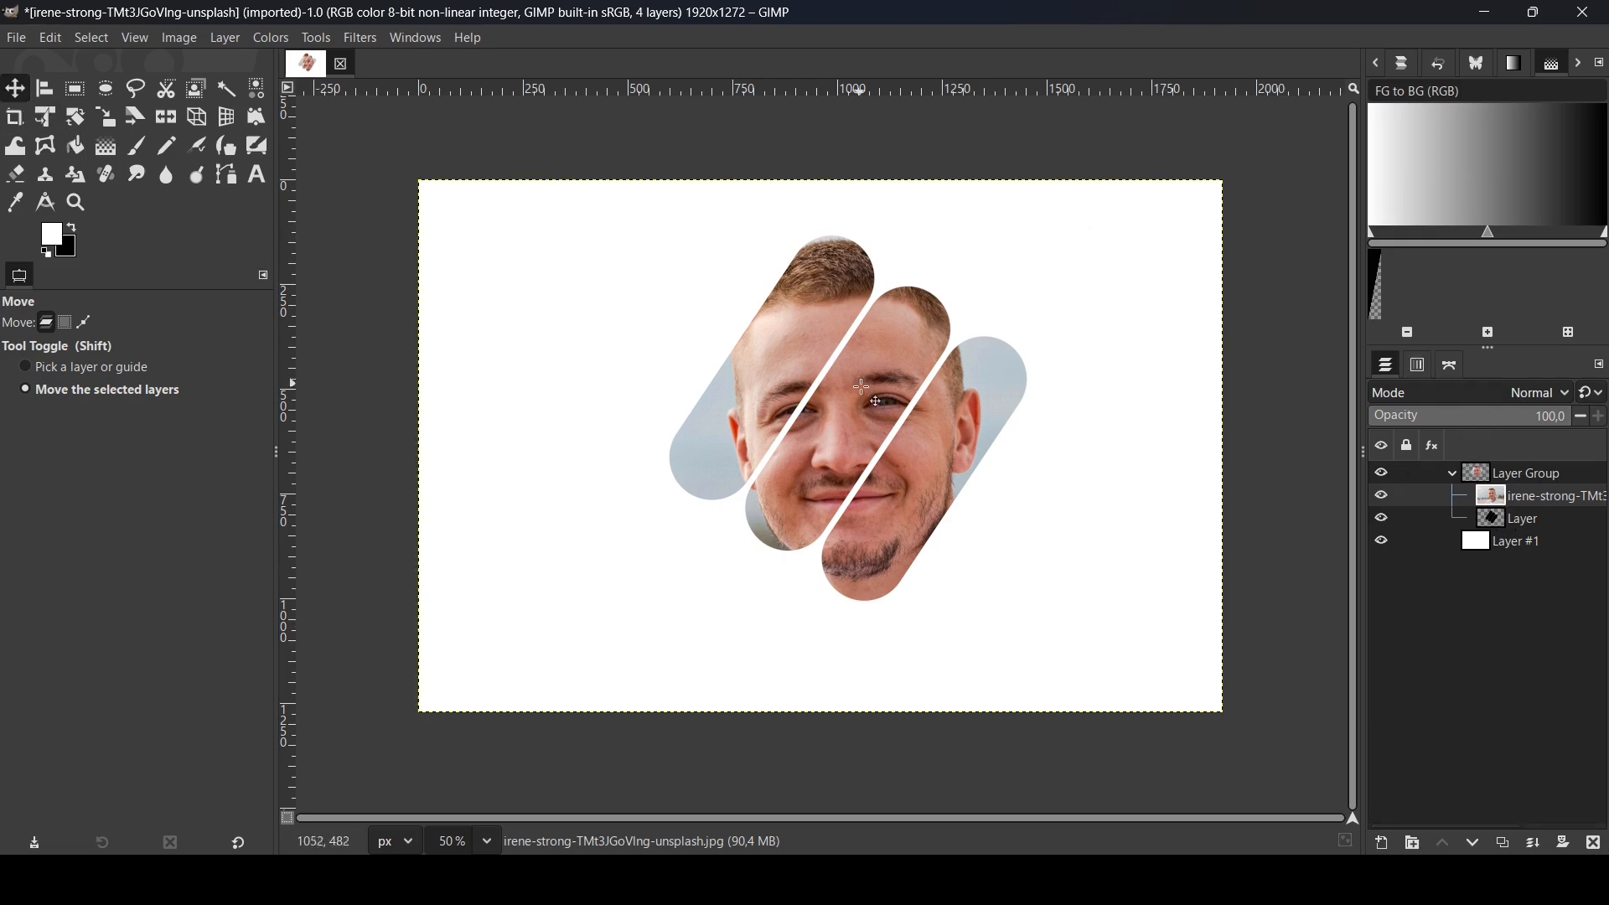
pyautogui.moveTo(862, 387)
pyautogui.mouseDown()
pyautogui.moveTo(884, 396)
pyautogui.moveTo(868, 399)
pyautogui.mouseUp()
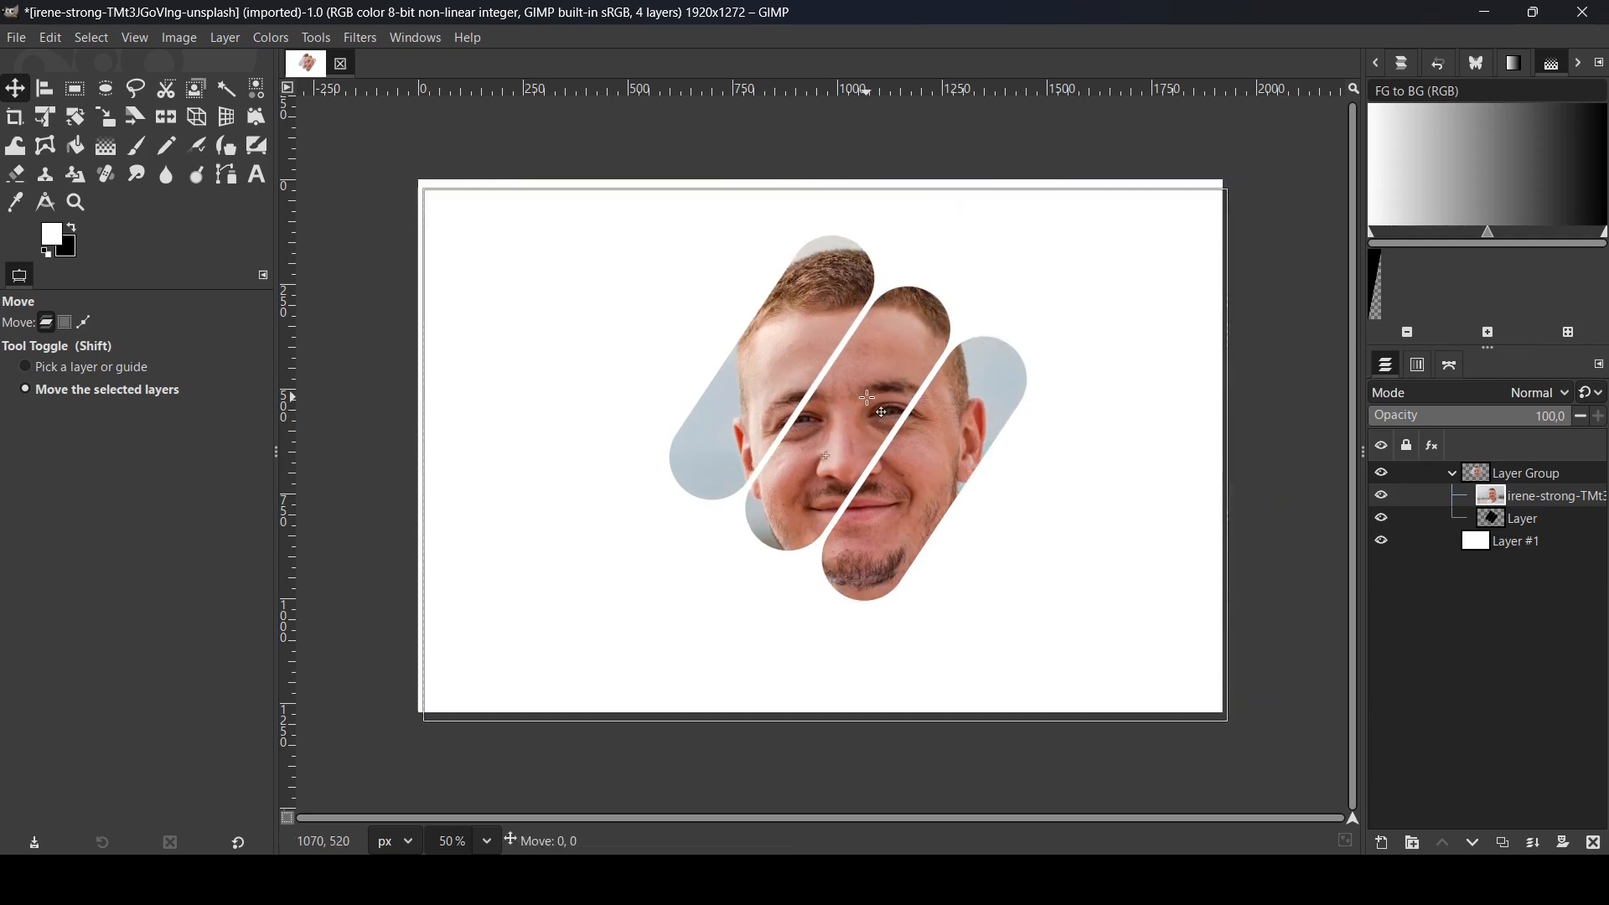
# Scale the man's photo to 2041 × 1352 px and move it up and to the left to reposition the face in the bars.
pyautogui.click(105, 116)
pyautogui.click(1078, 402)
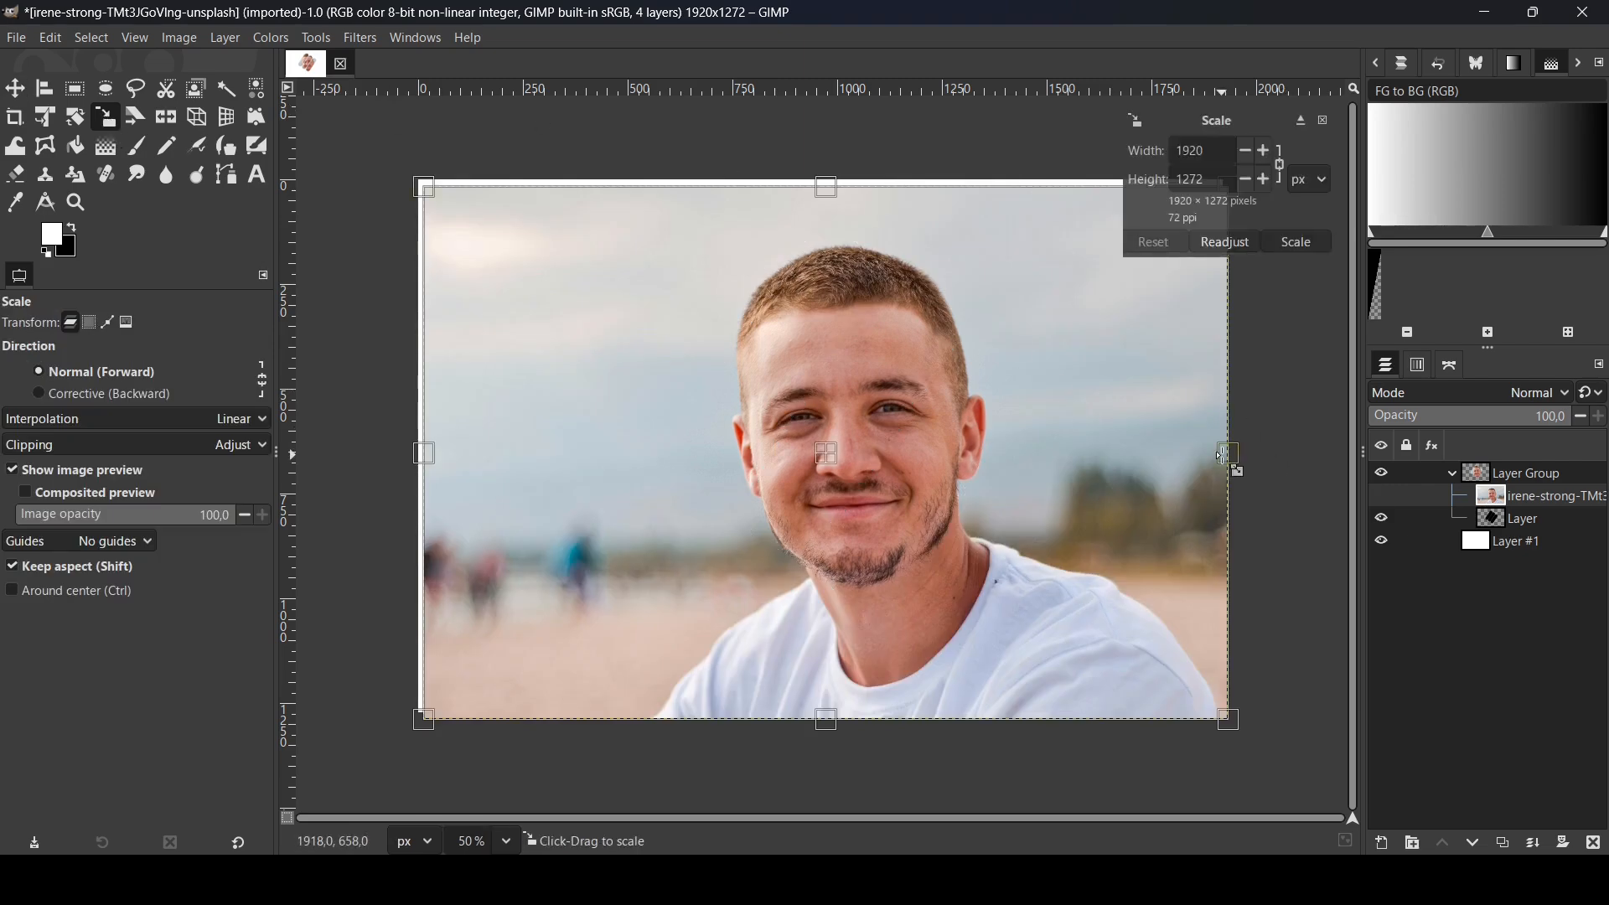
pyautogui.moveTo(1226, 456); pyautogui.dragTo(1277, 454)
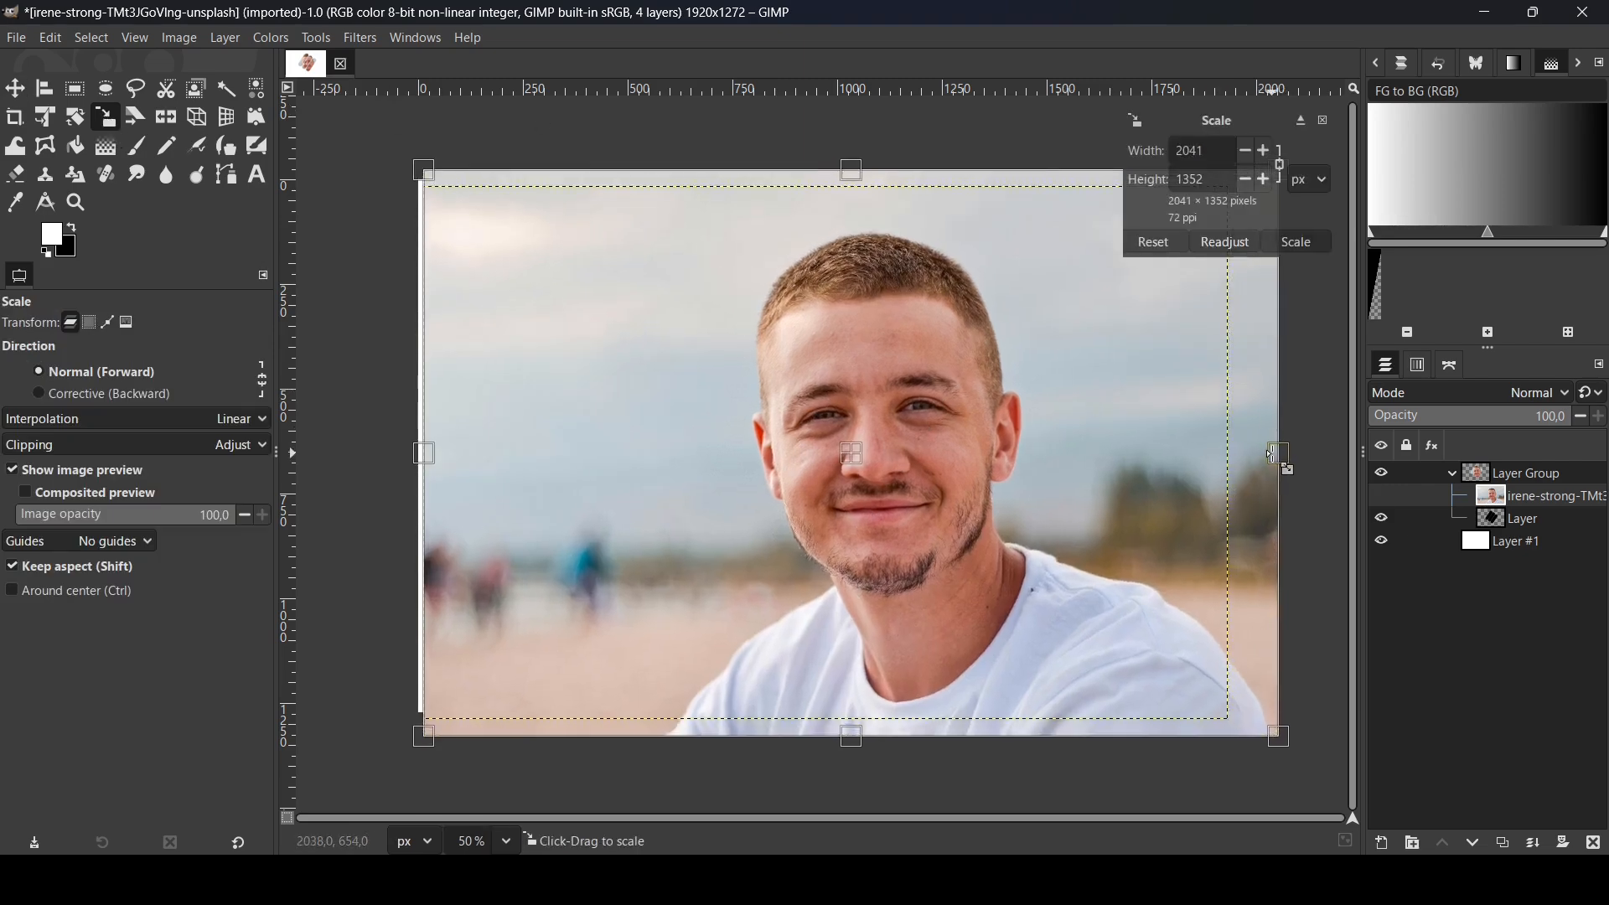
pyautogui.click(1322, 244)
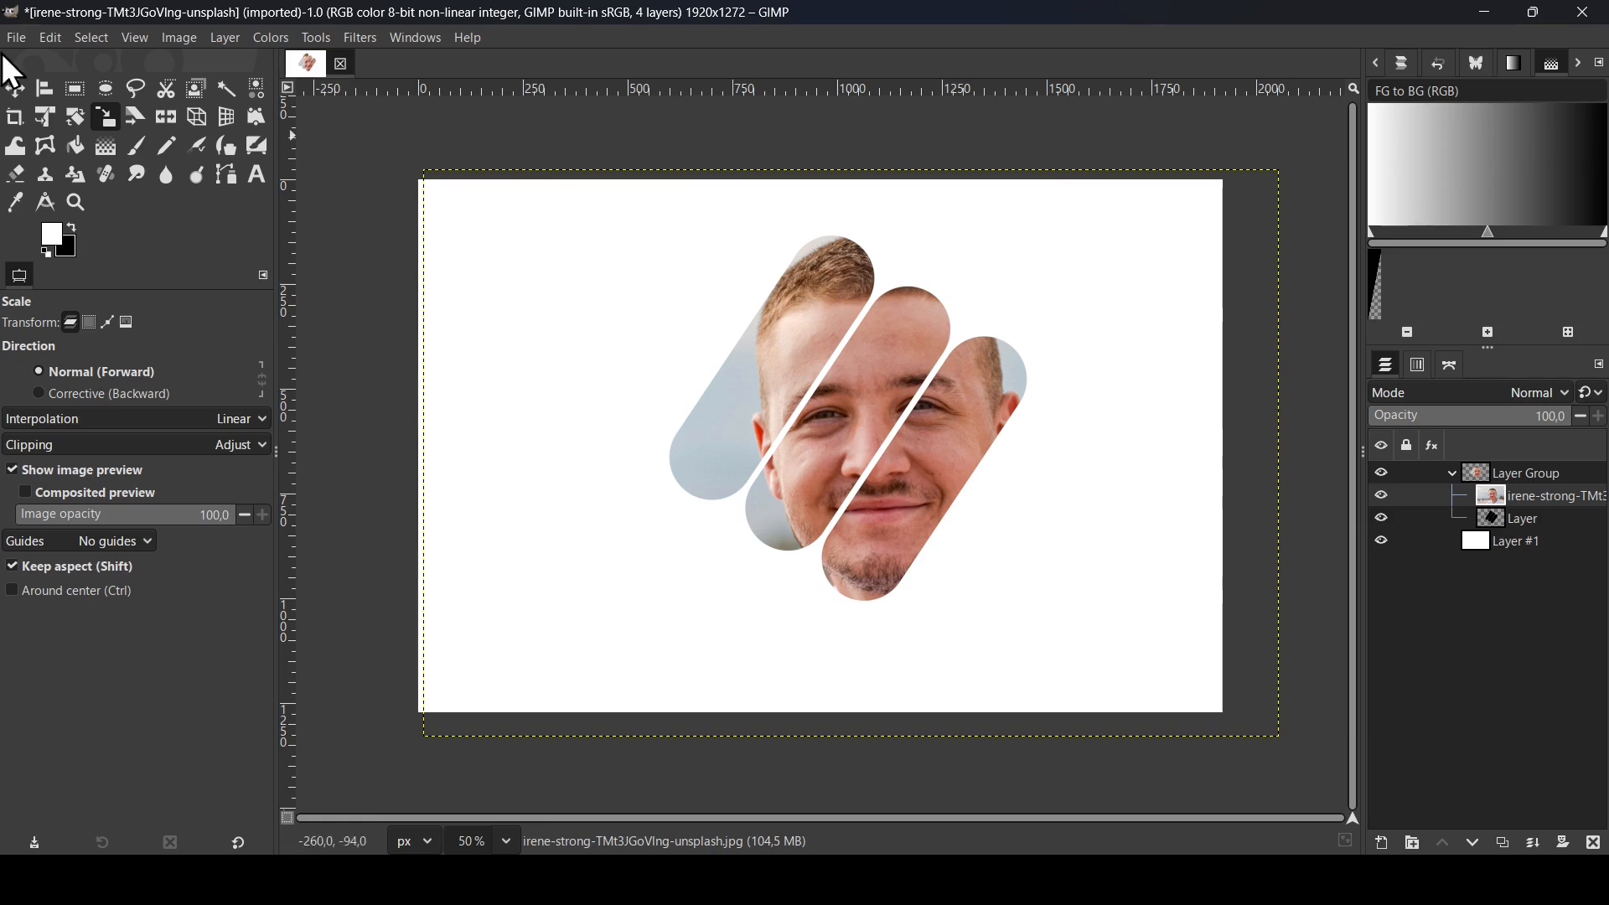
pyautogui.click(14, 88)
pyautogui.moveTo(962, 405); pyautogui.dragTo(933, 398)
# Scale the bars layer in the group to 1121 × 1147 px and move it slightly left and up over the face.
pyautogui.click(1521, 526)
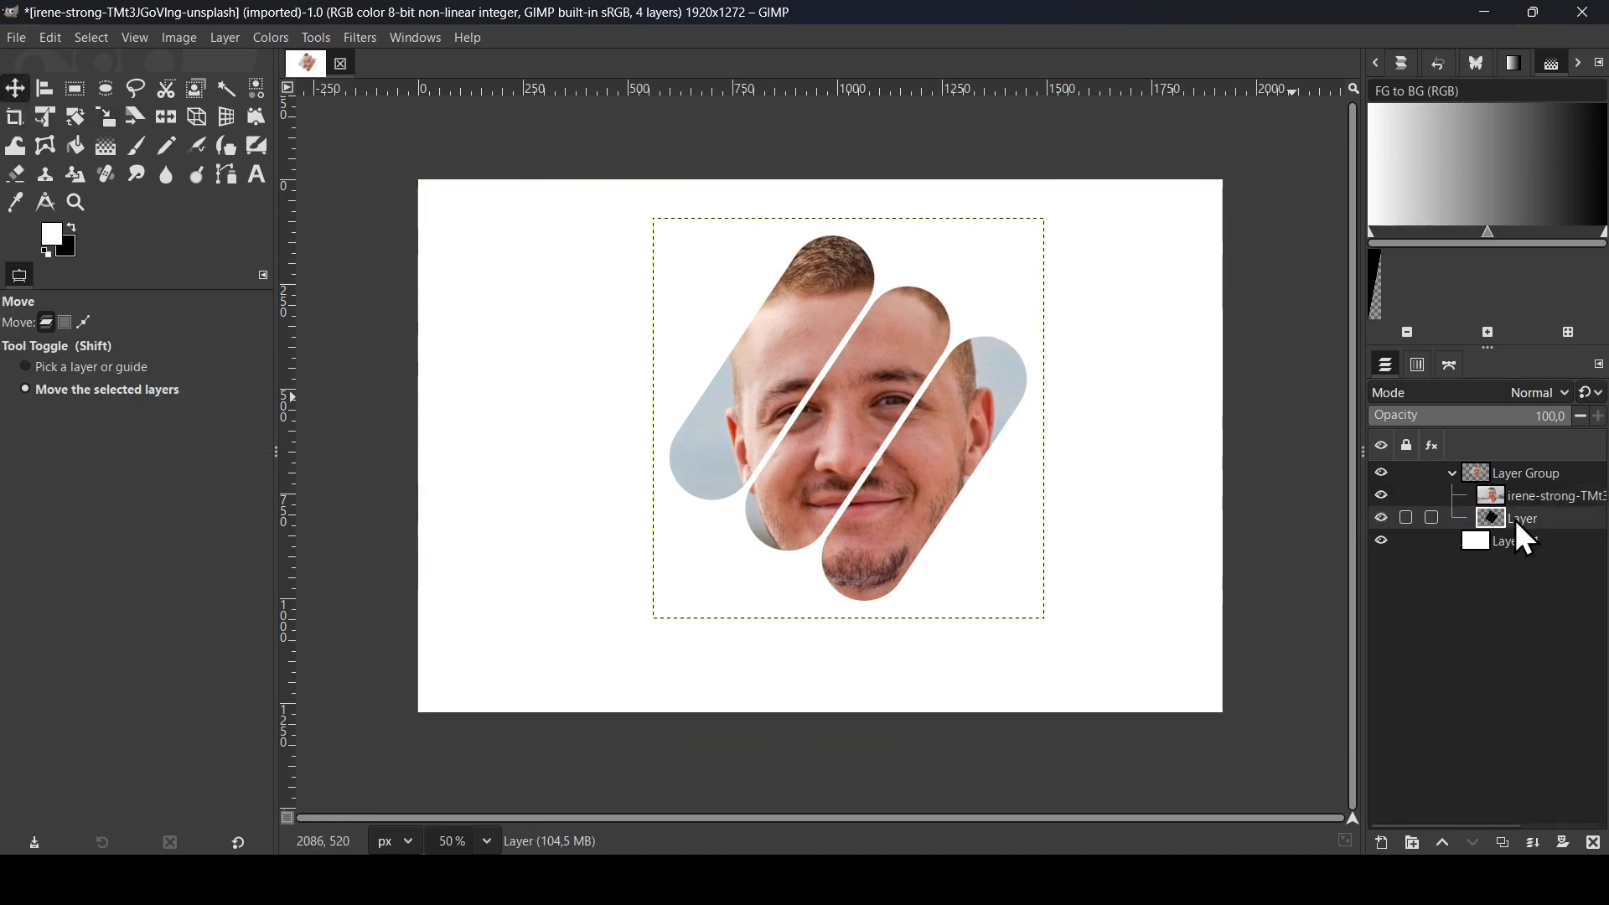
pyautogui.click(104, 117)
pyautogui.click(895, 274)
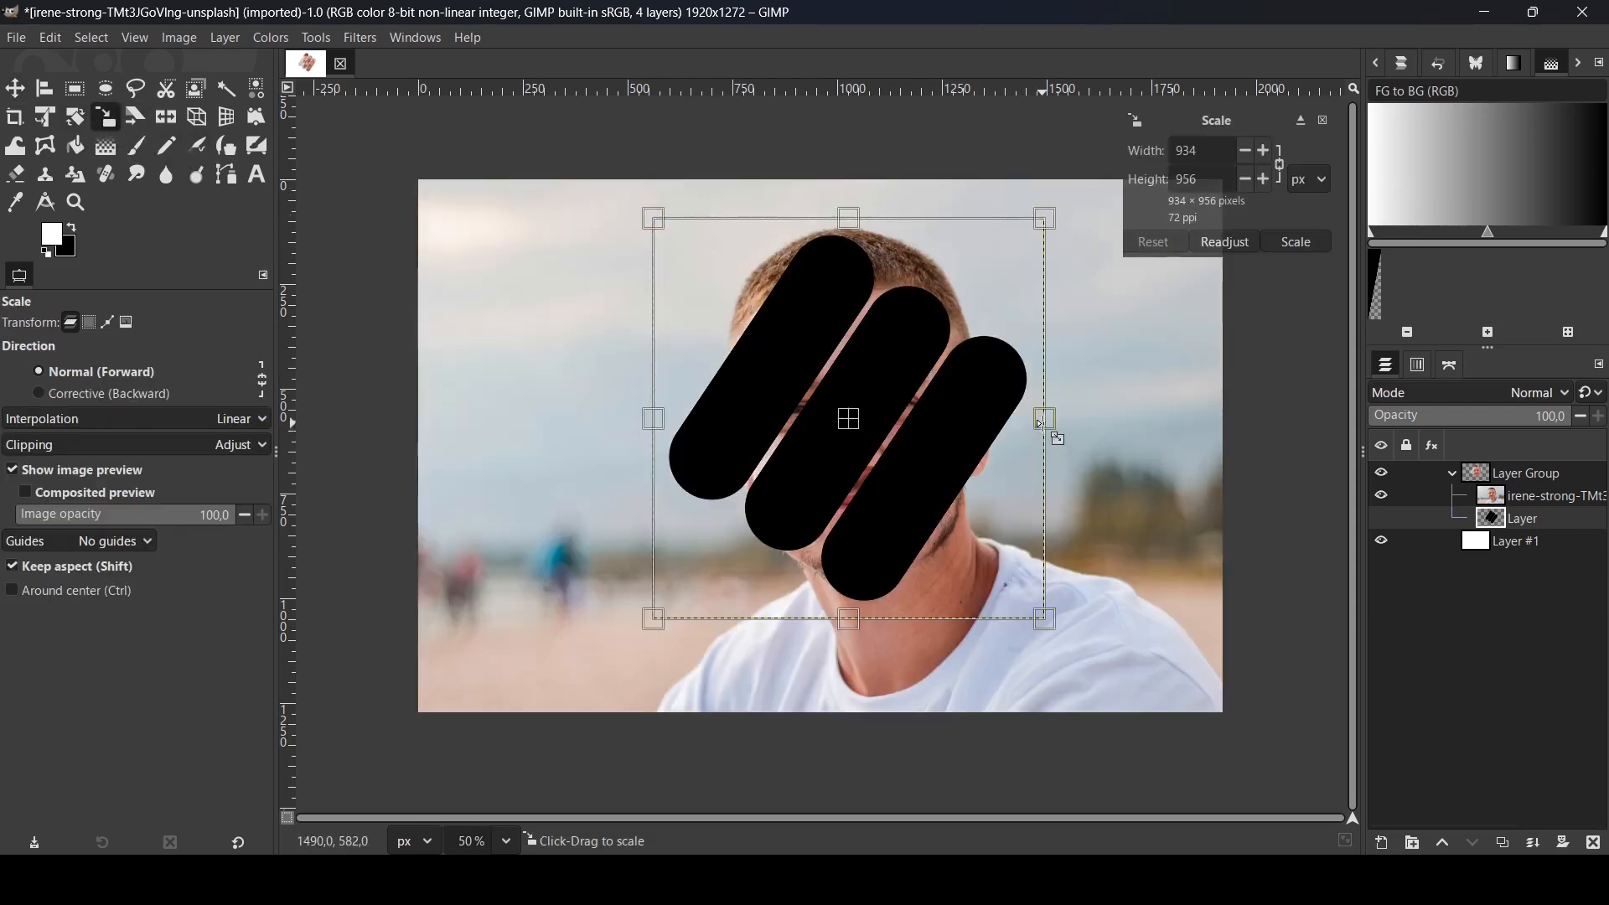
pyautogui.moveTo(1090, 432); pyautogui.dragTo(1121, 439)
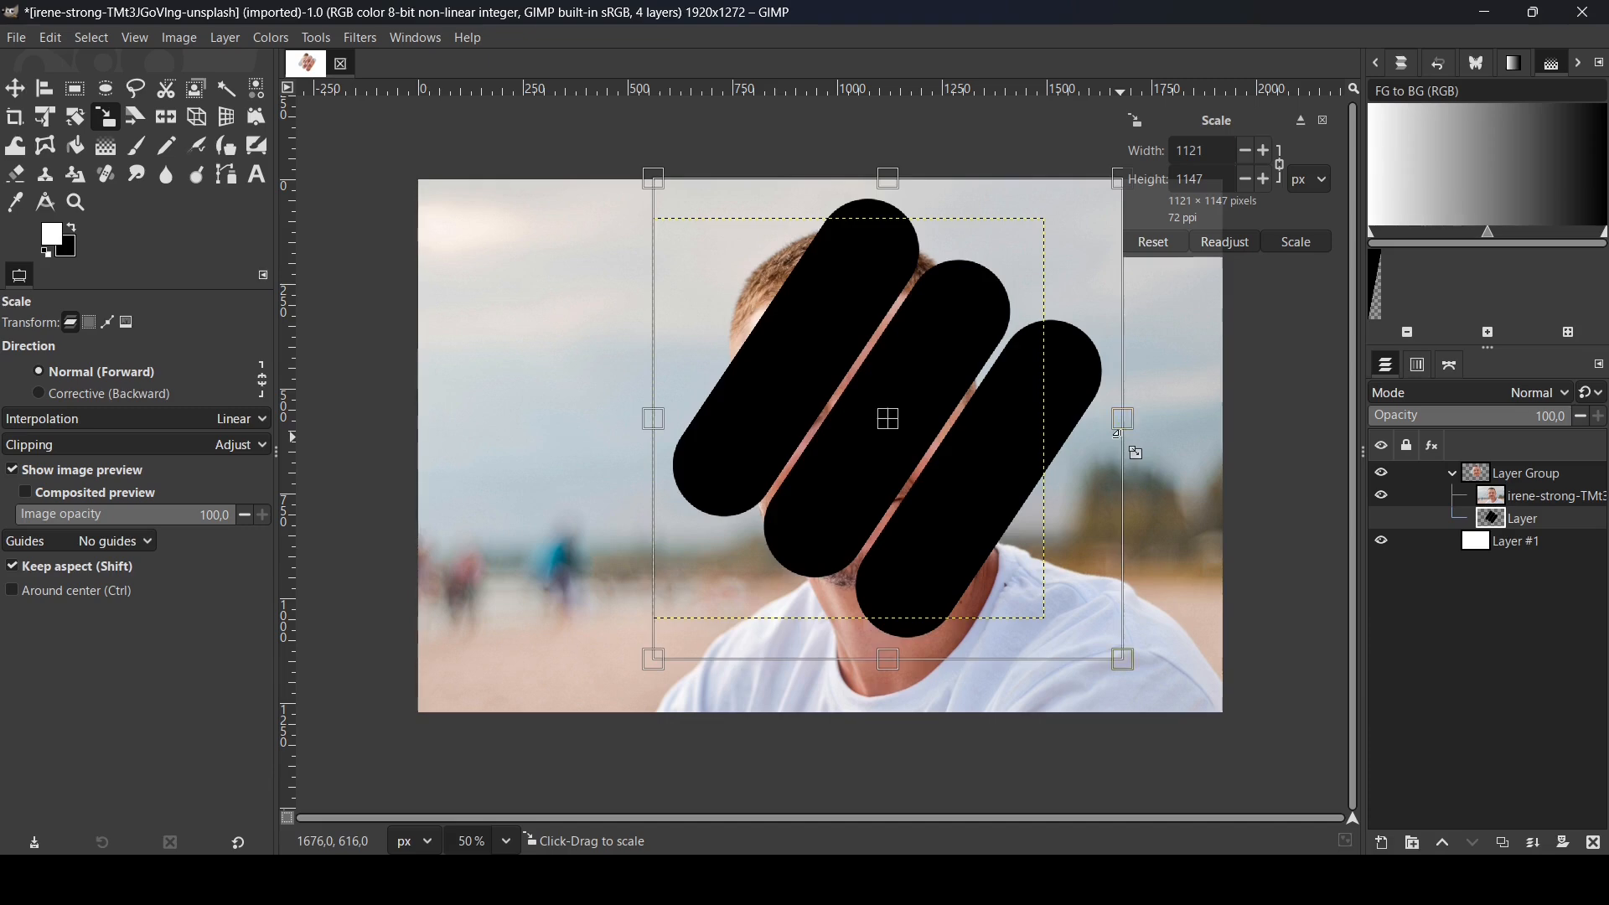
pyautogui.press('Return')
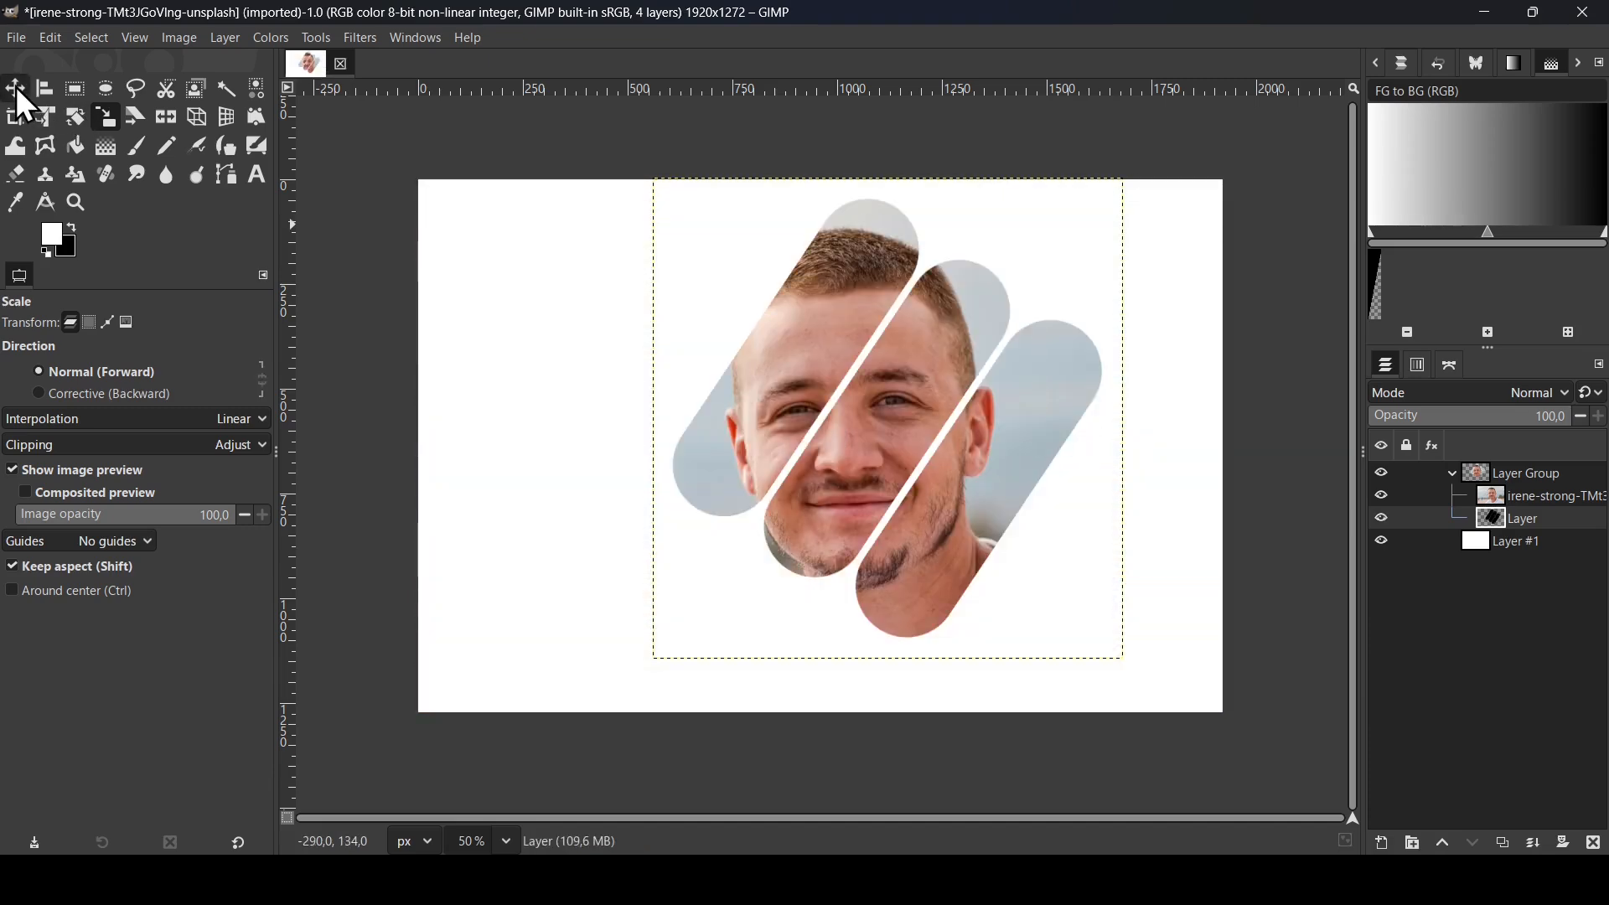
pyautogui.click(15, 89)
pyautogui.moveTo(1005, 489); pyautogui.dragTo(971, 483)
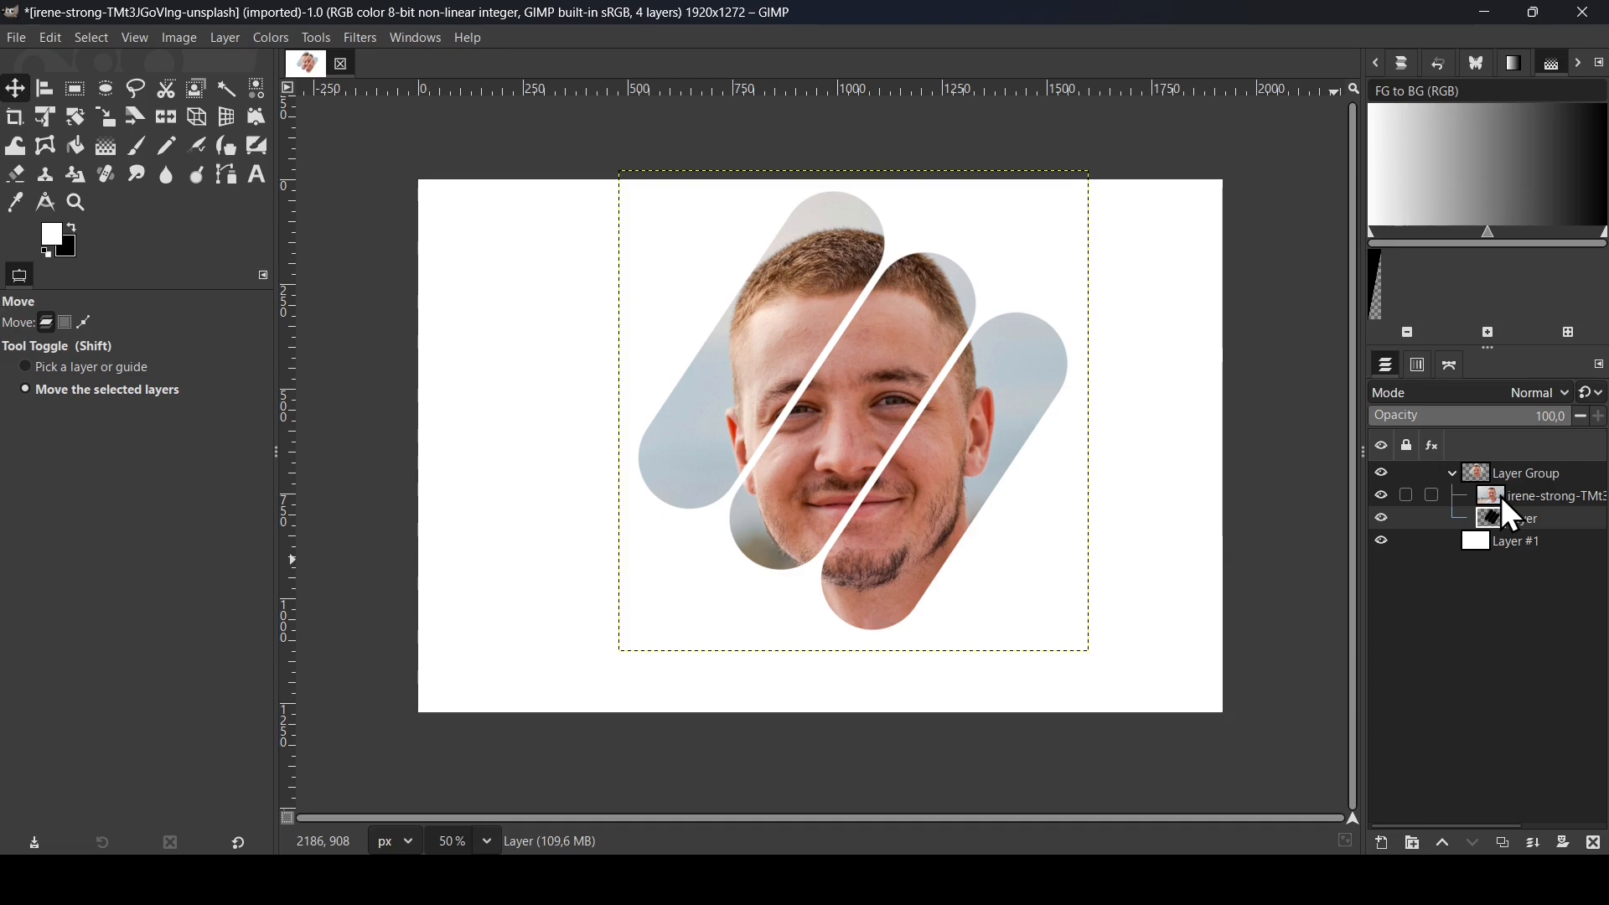
# Hide the man's photo layer, select the woman's photo layer in the group, and check it against the bars by toggling its visibility.
pyautogui.click(1381, 496)
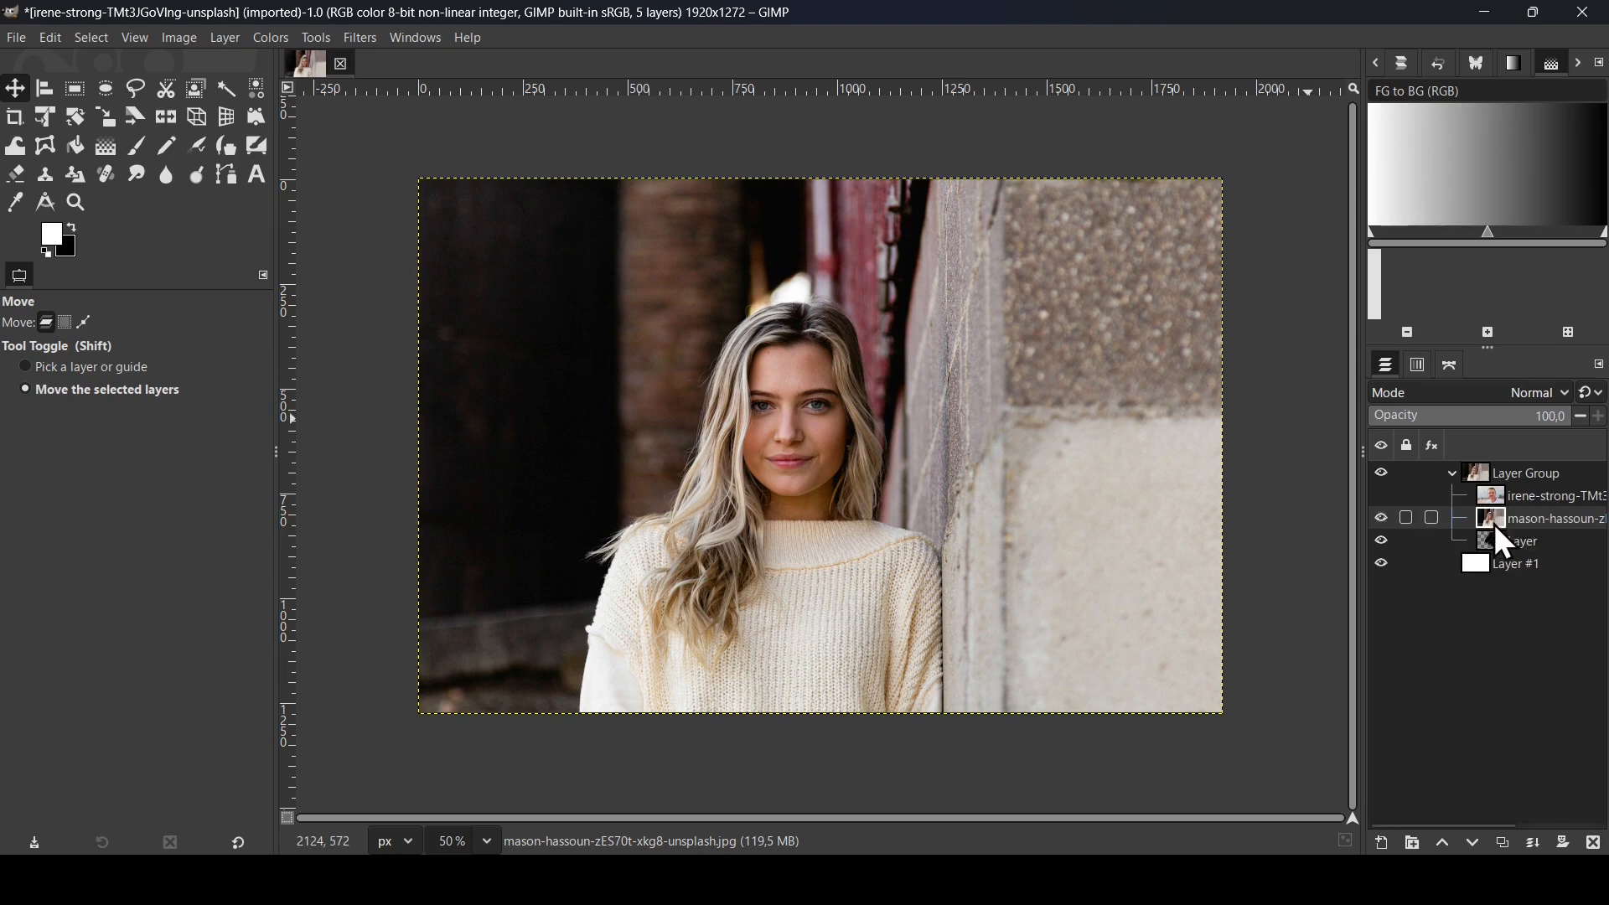
pyautogui.click(1455, 476)
pyautogui.click(1455, 475)
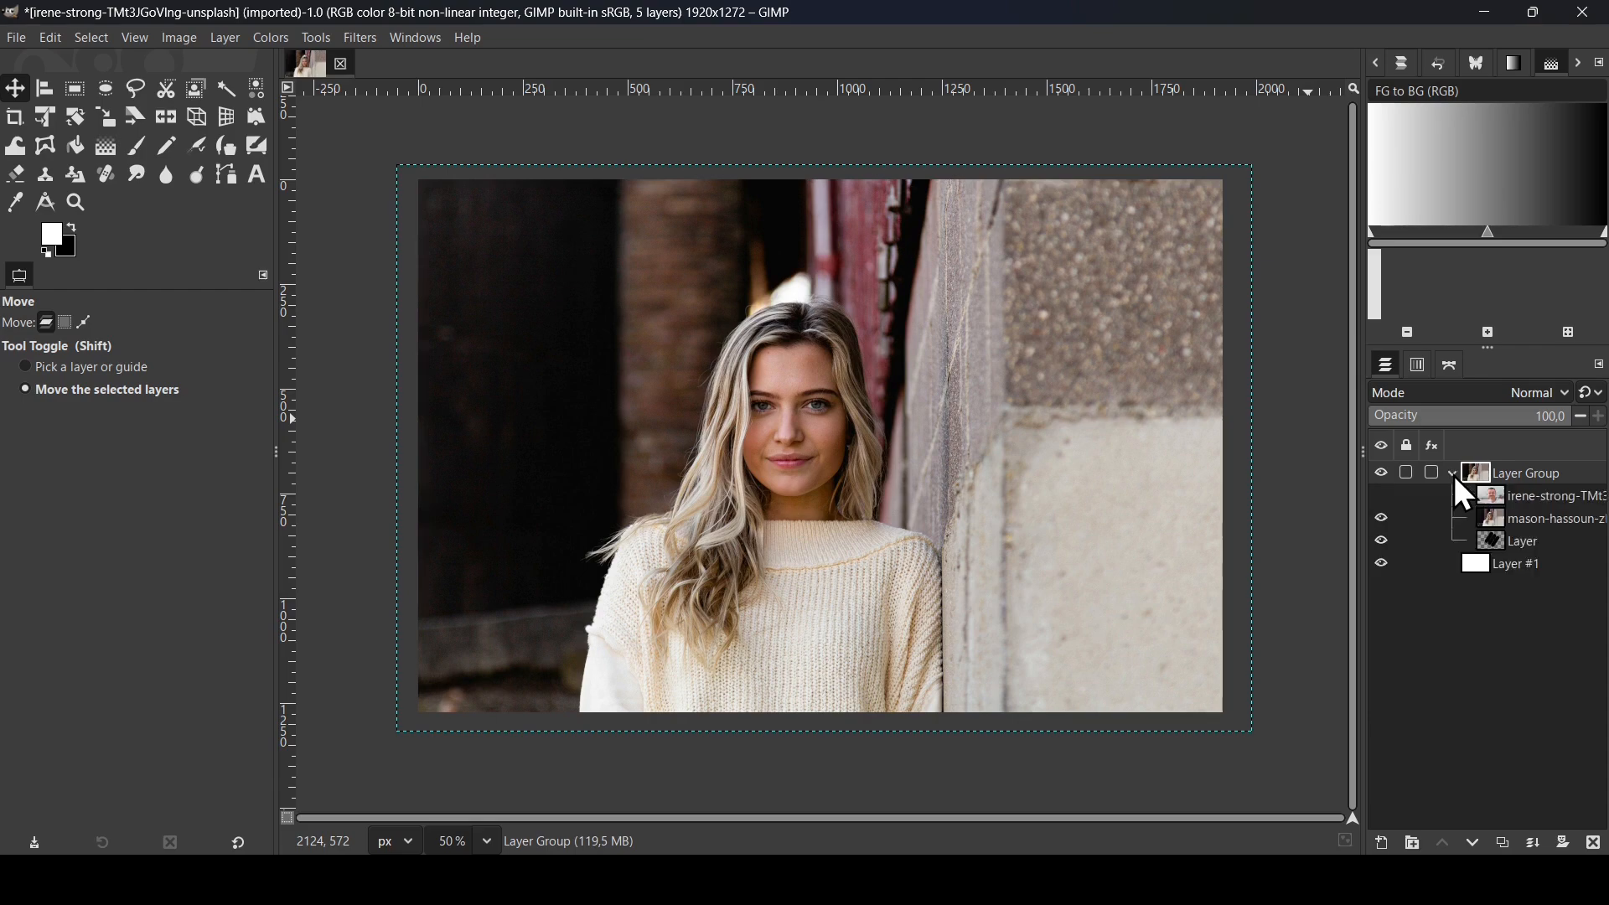
pyautogui.click(1486, 523)
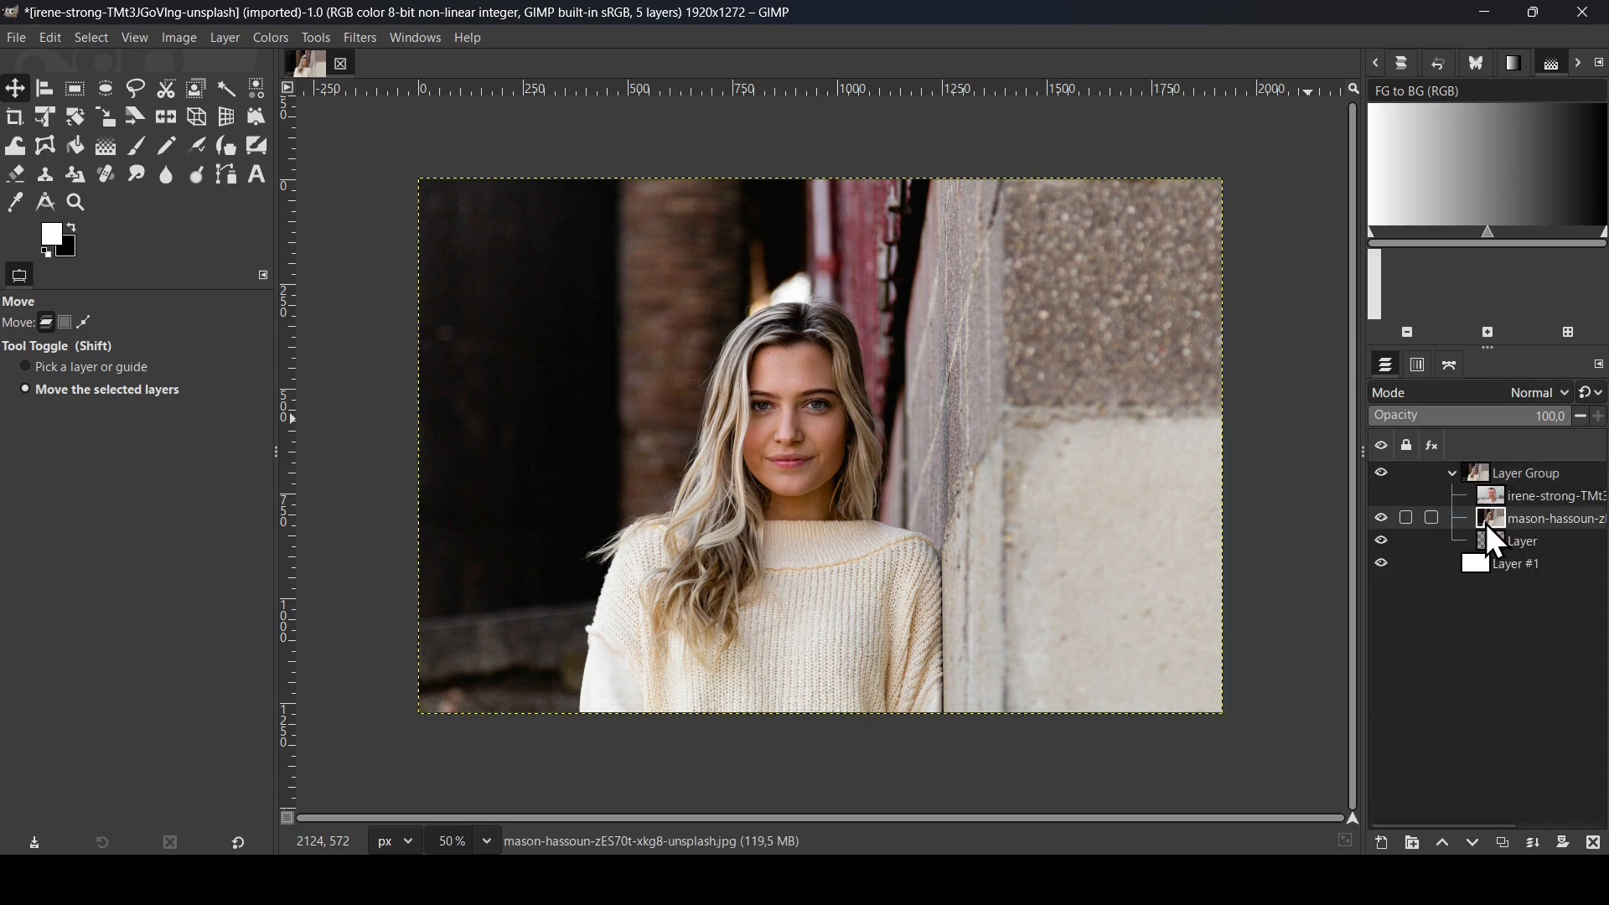
pyautogui.click(1387, 518)
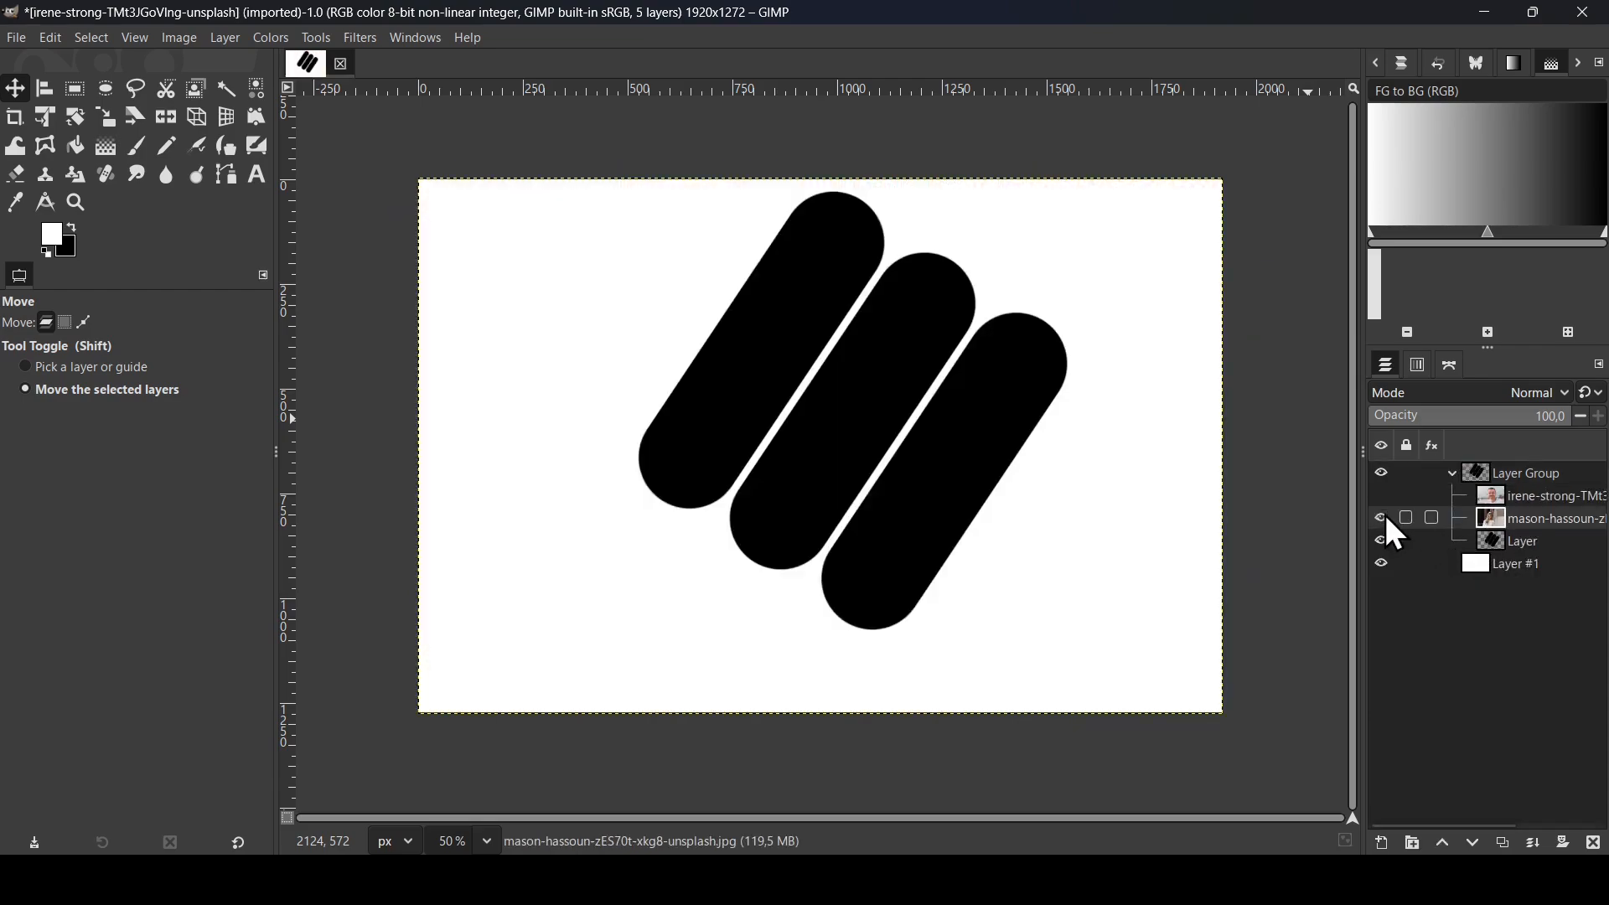
pyautogui.click(1386, 518)
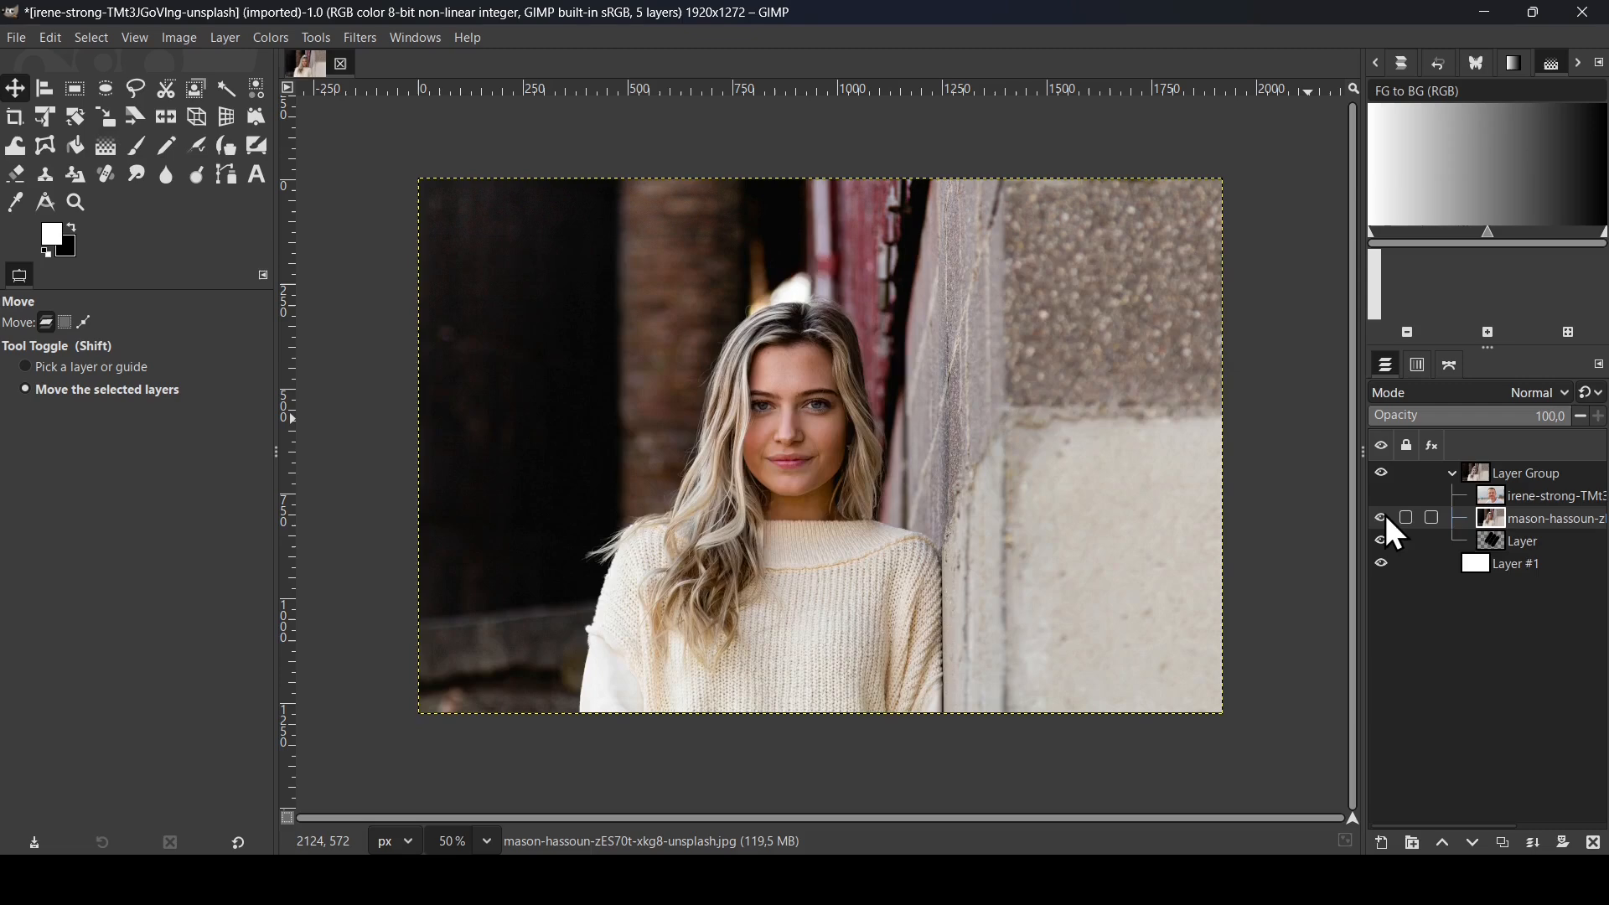
# Set the woman's photo layer's composite mode to Clip to Backdrop and move the photo right and slightly up to center her face in the bars.
pyautogui.rightClick(1493, 523)
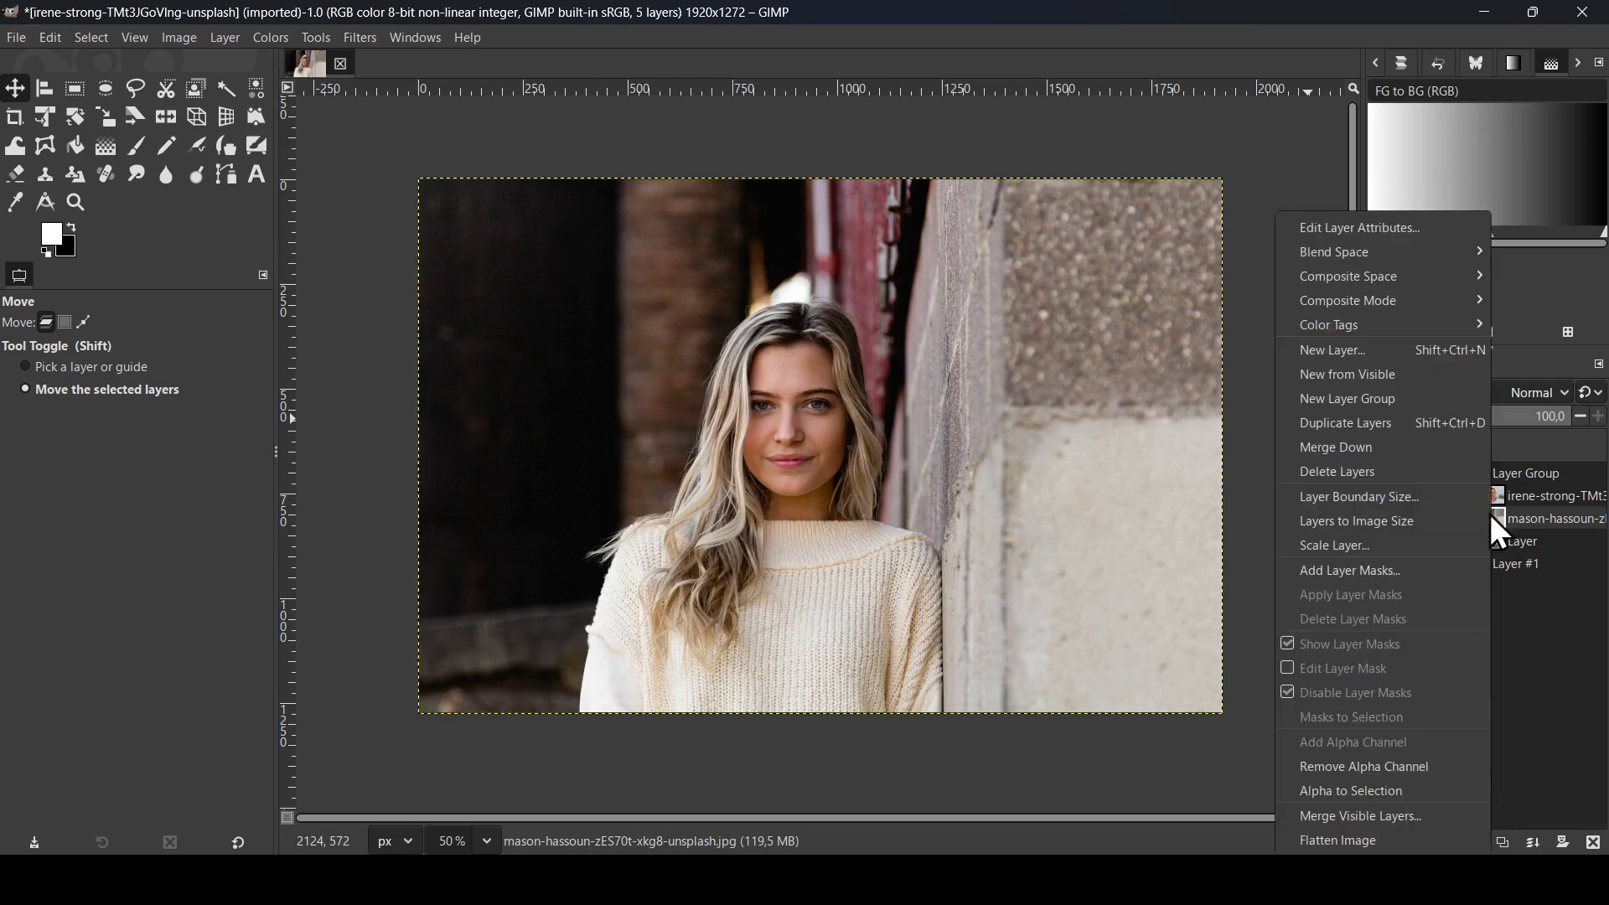
pyautogui.moveTo(1430, 304)
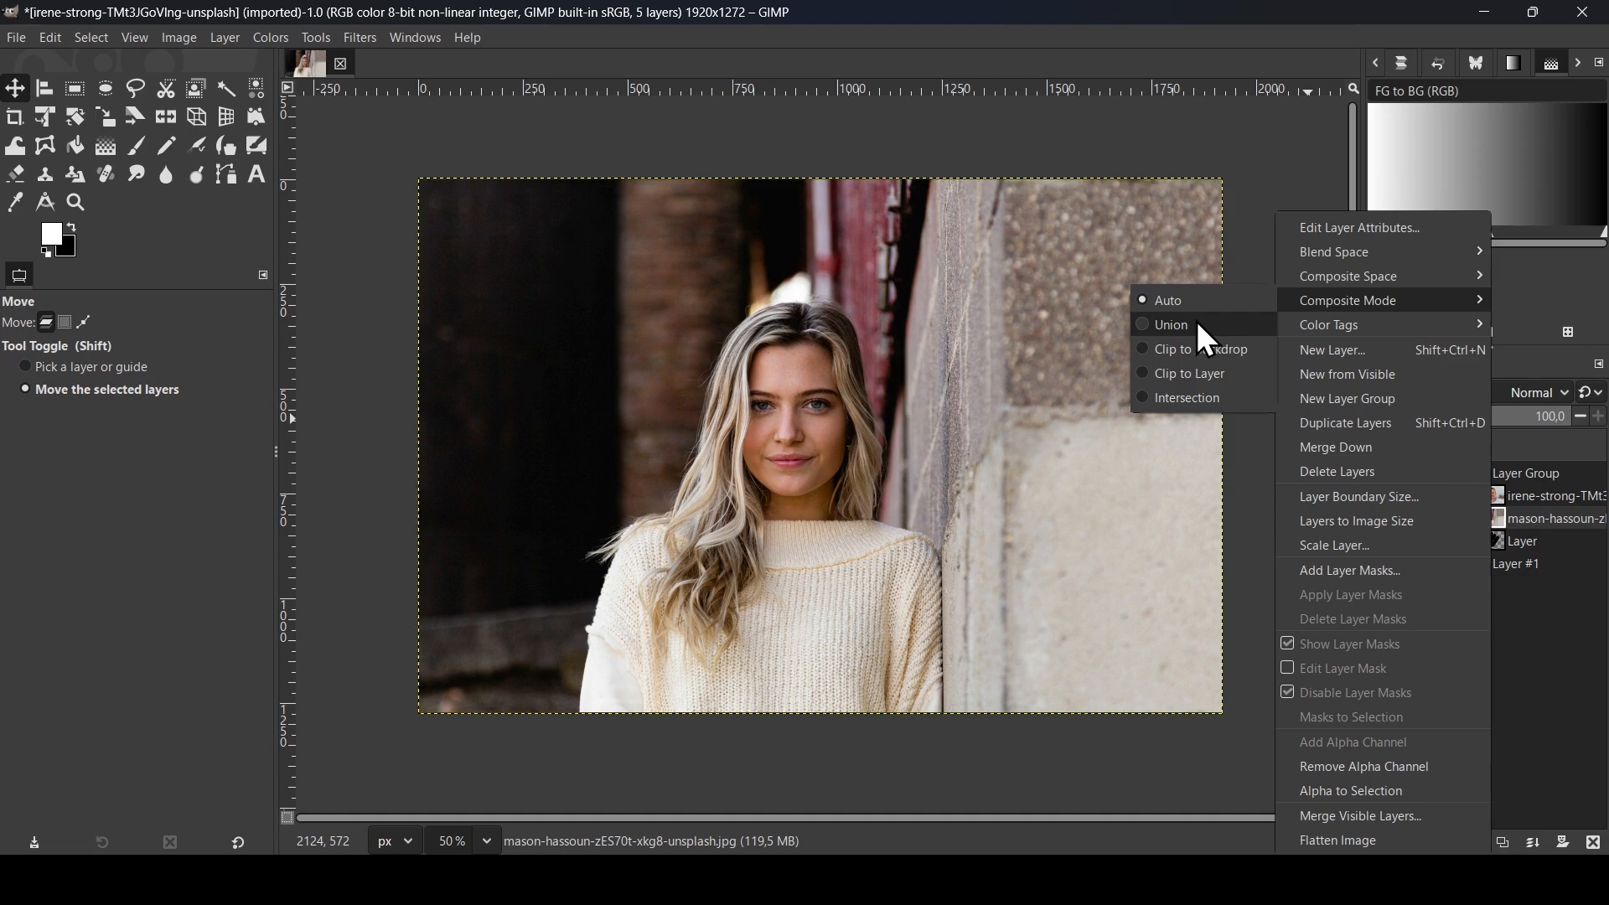
pyautogui.click(1230, 351)
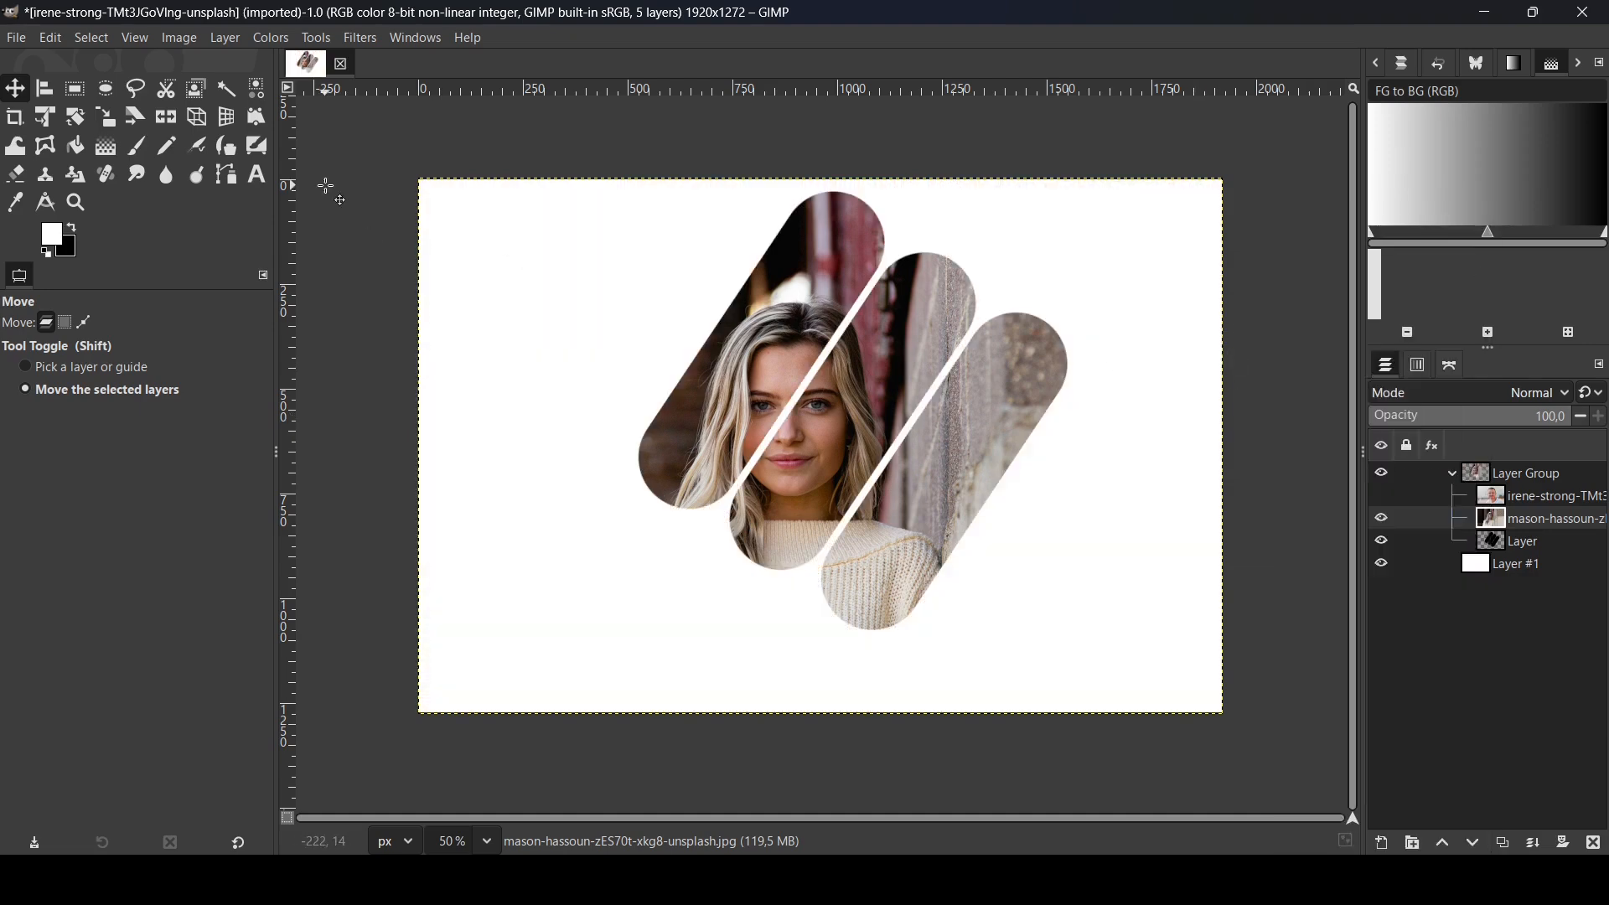
pyautogui.moveTo(757, 442); pyautogui.dragTo(827, 421)
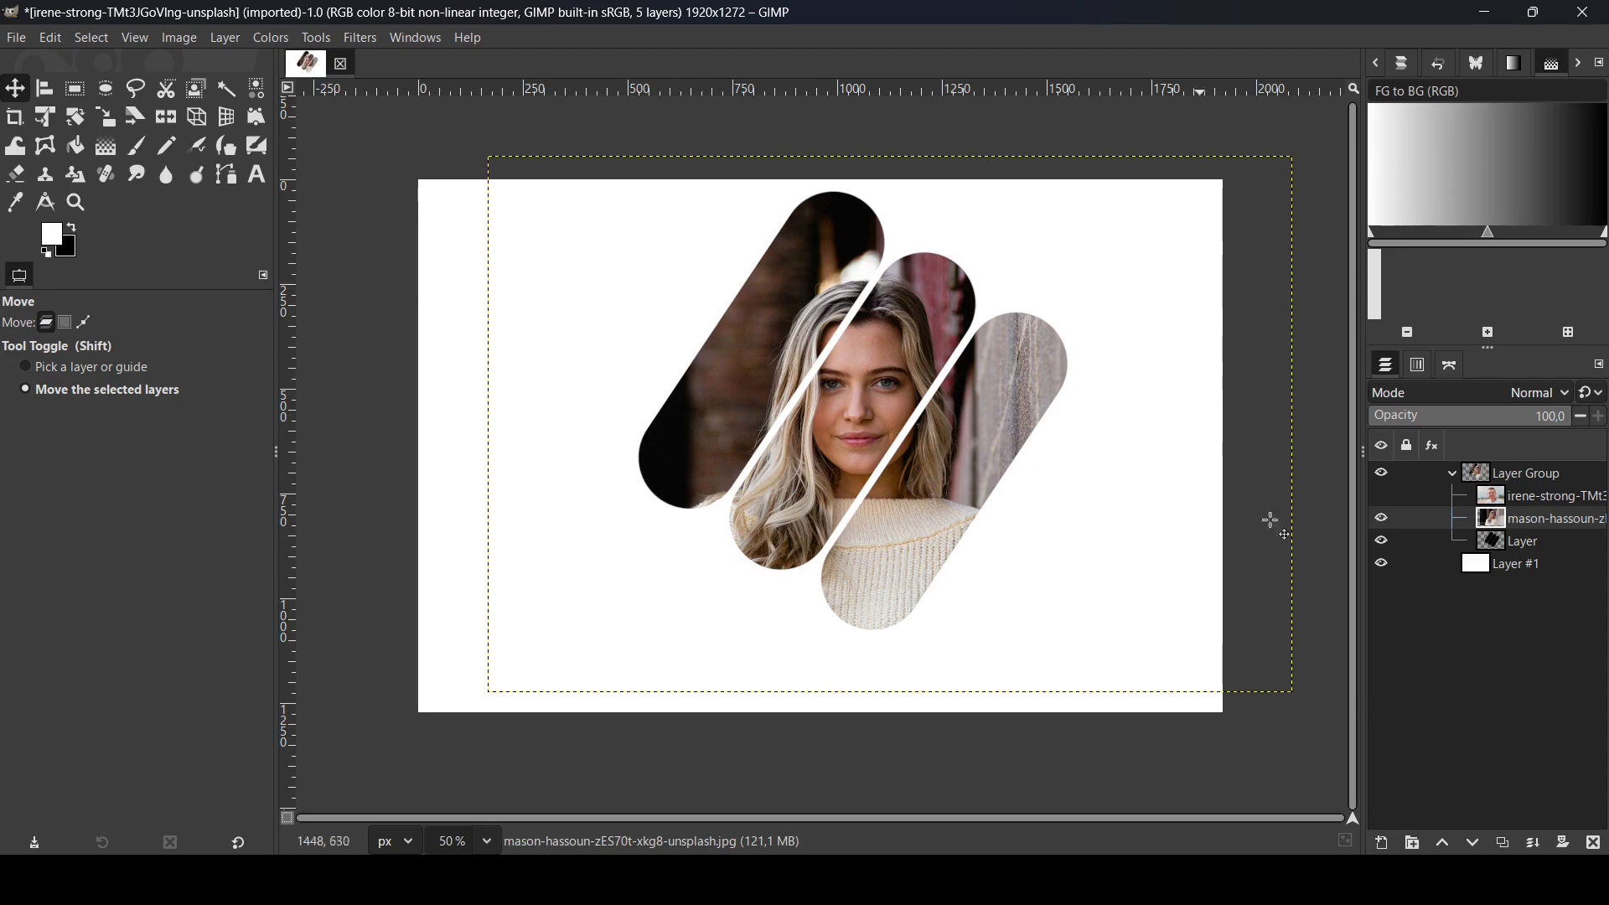